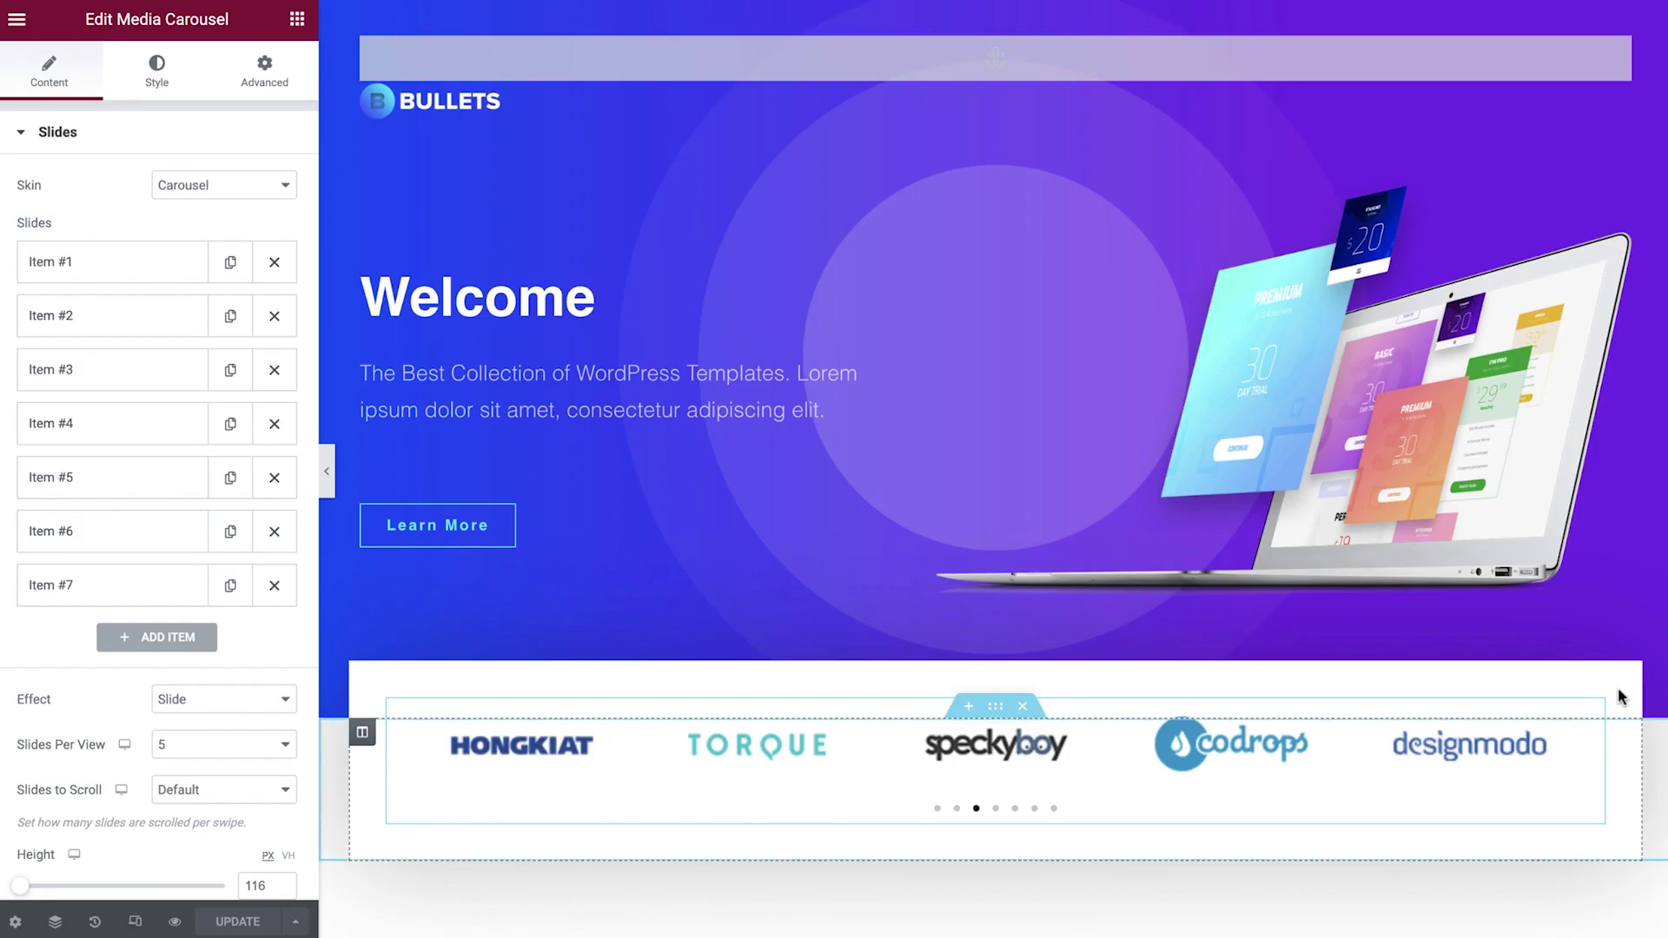
Scroll through the finished template preview, then return to the WordPress admin Dashboard
scroll(1621, 697, down, 6)
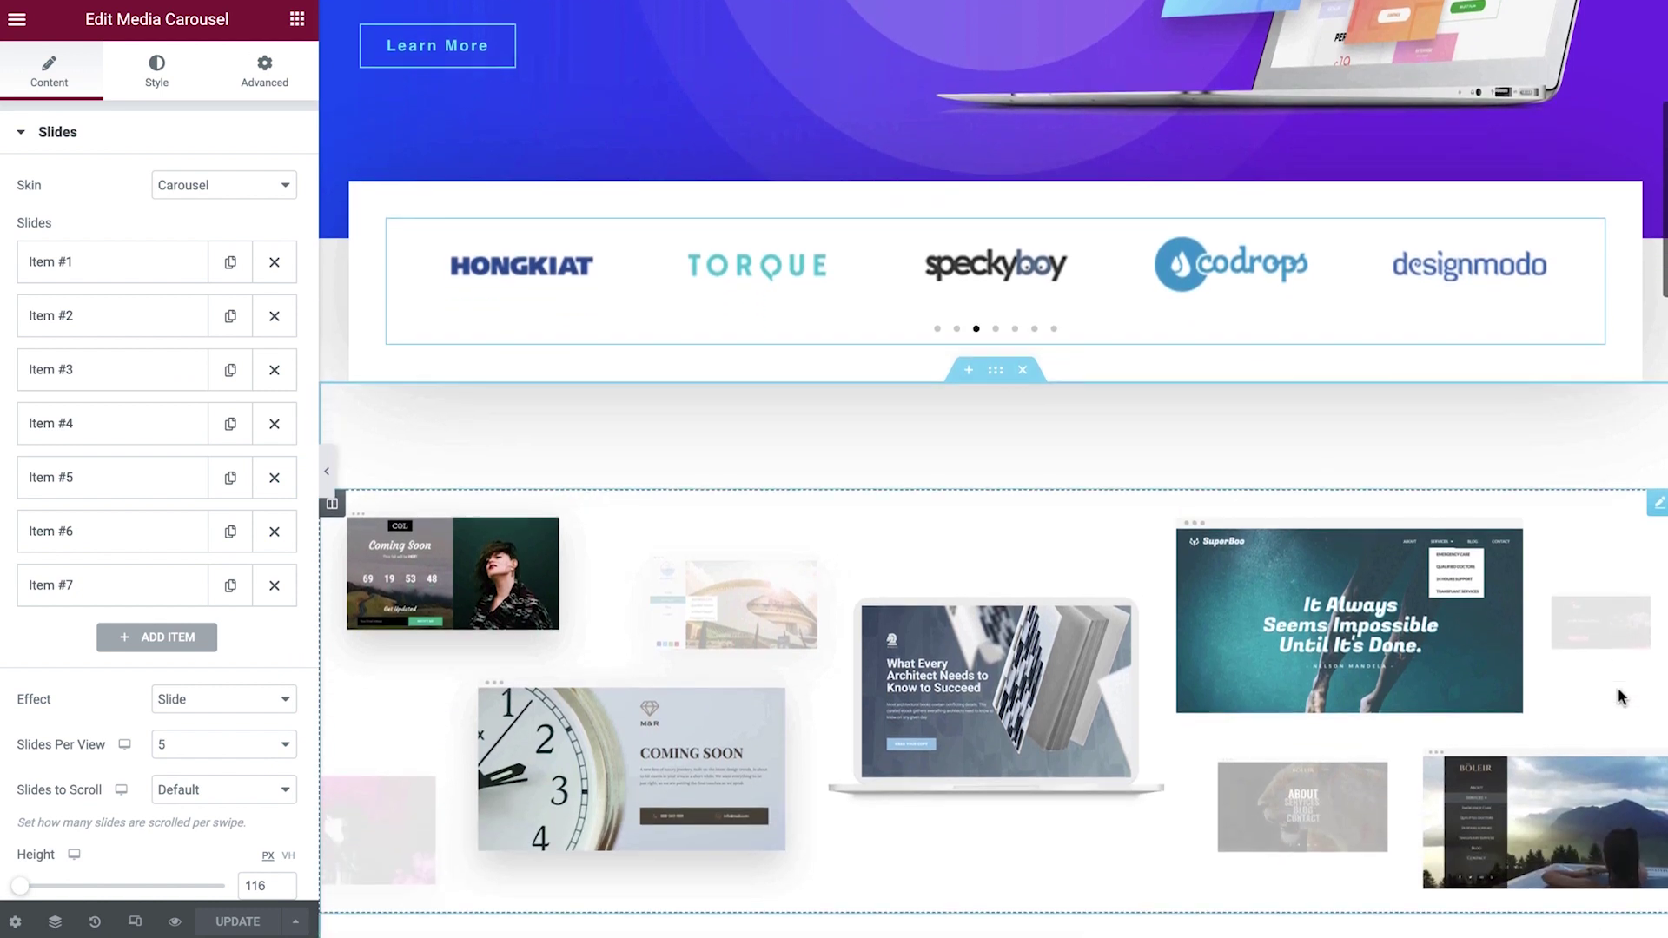
scroll(1621, 696, down, 6)
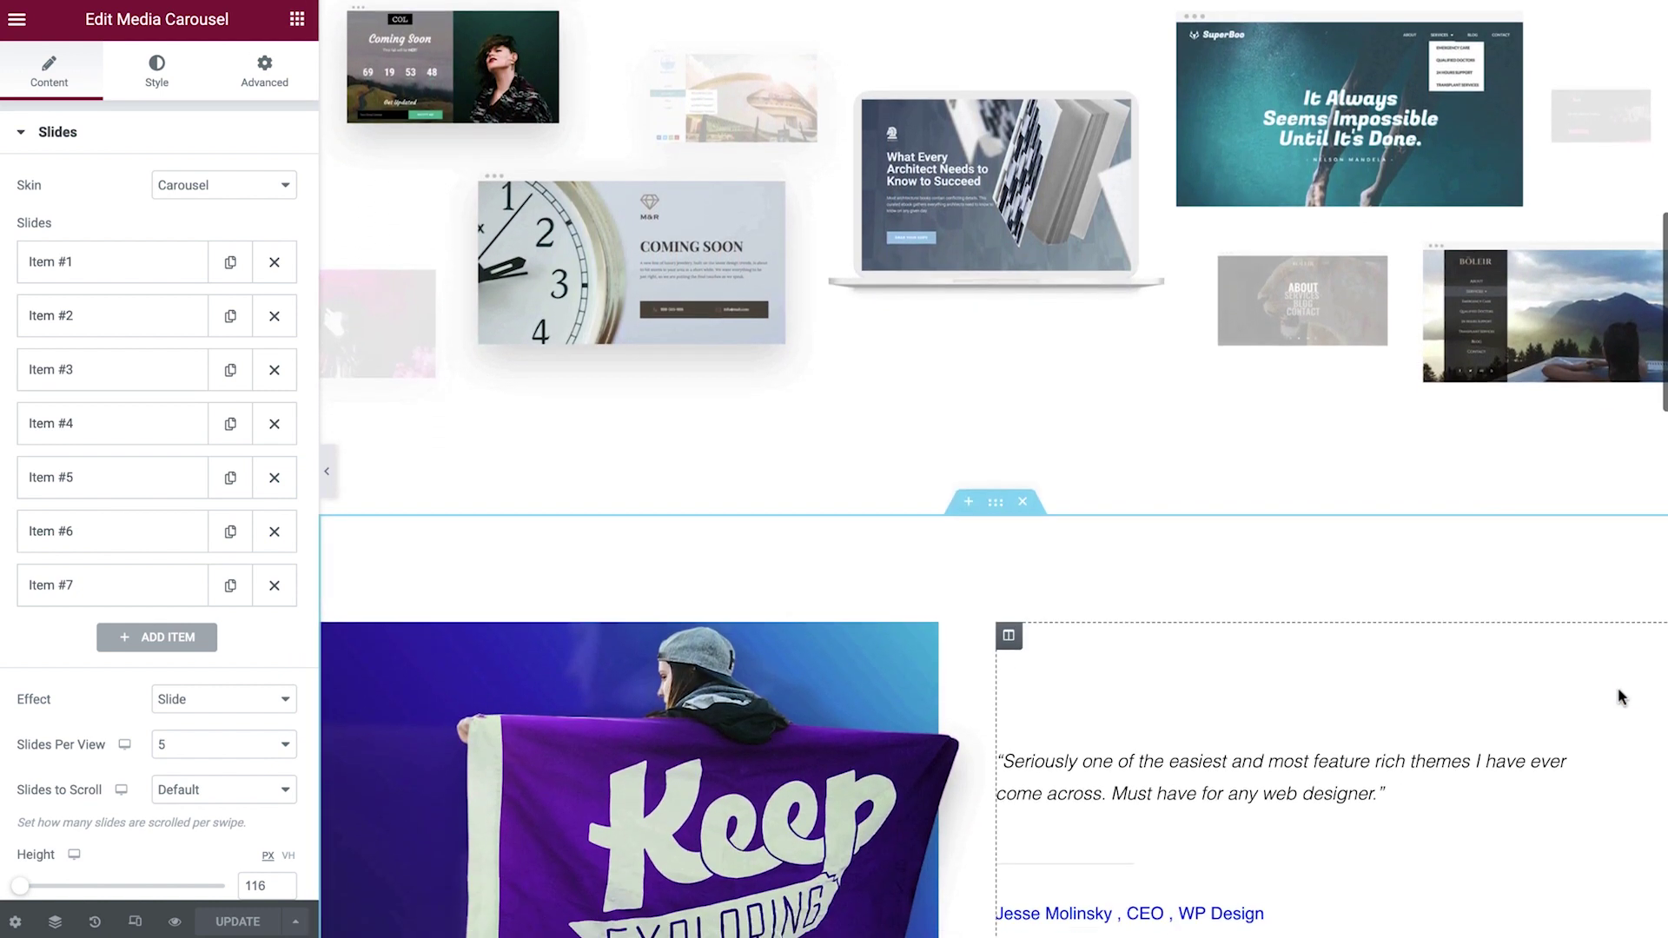
scroll(1620, 696, down, 2)
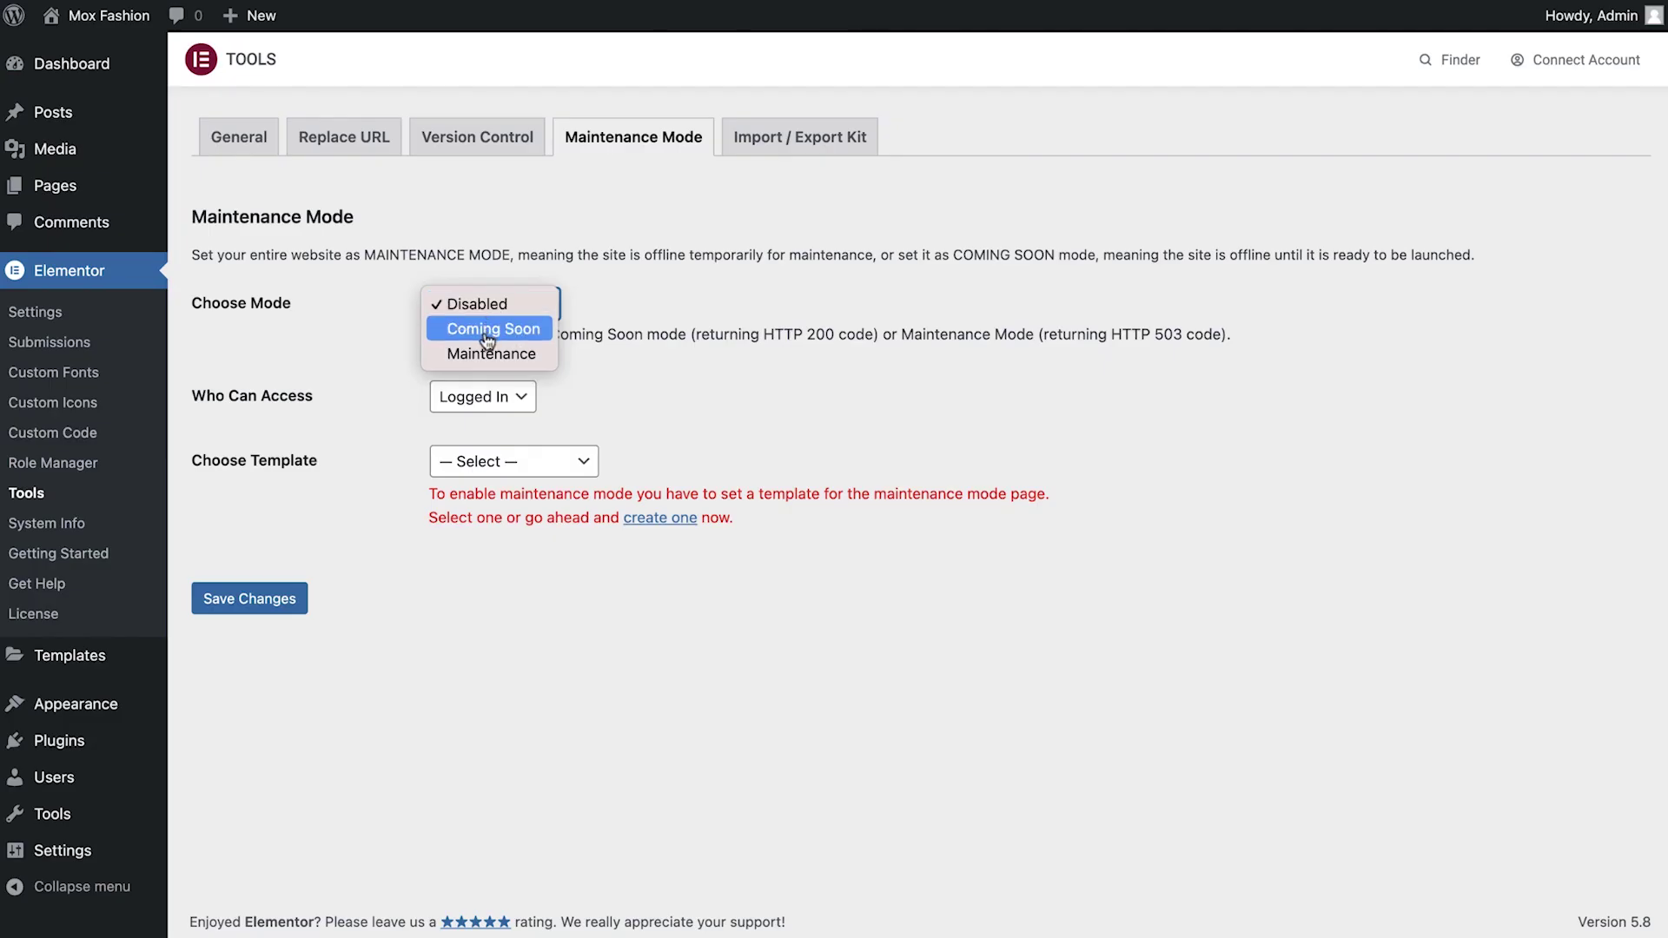
click(485, 327)
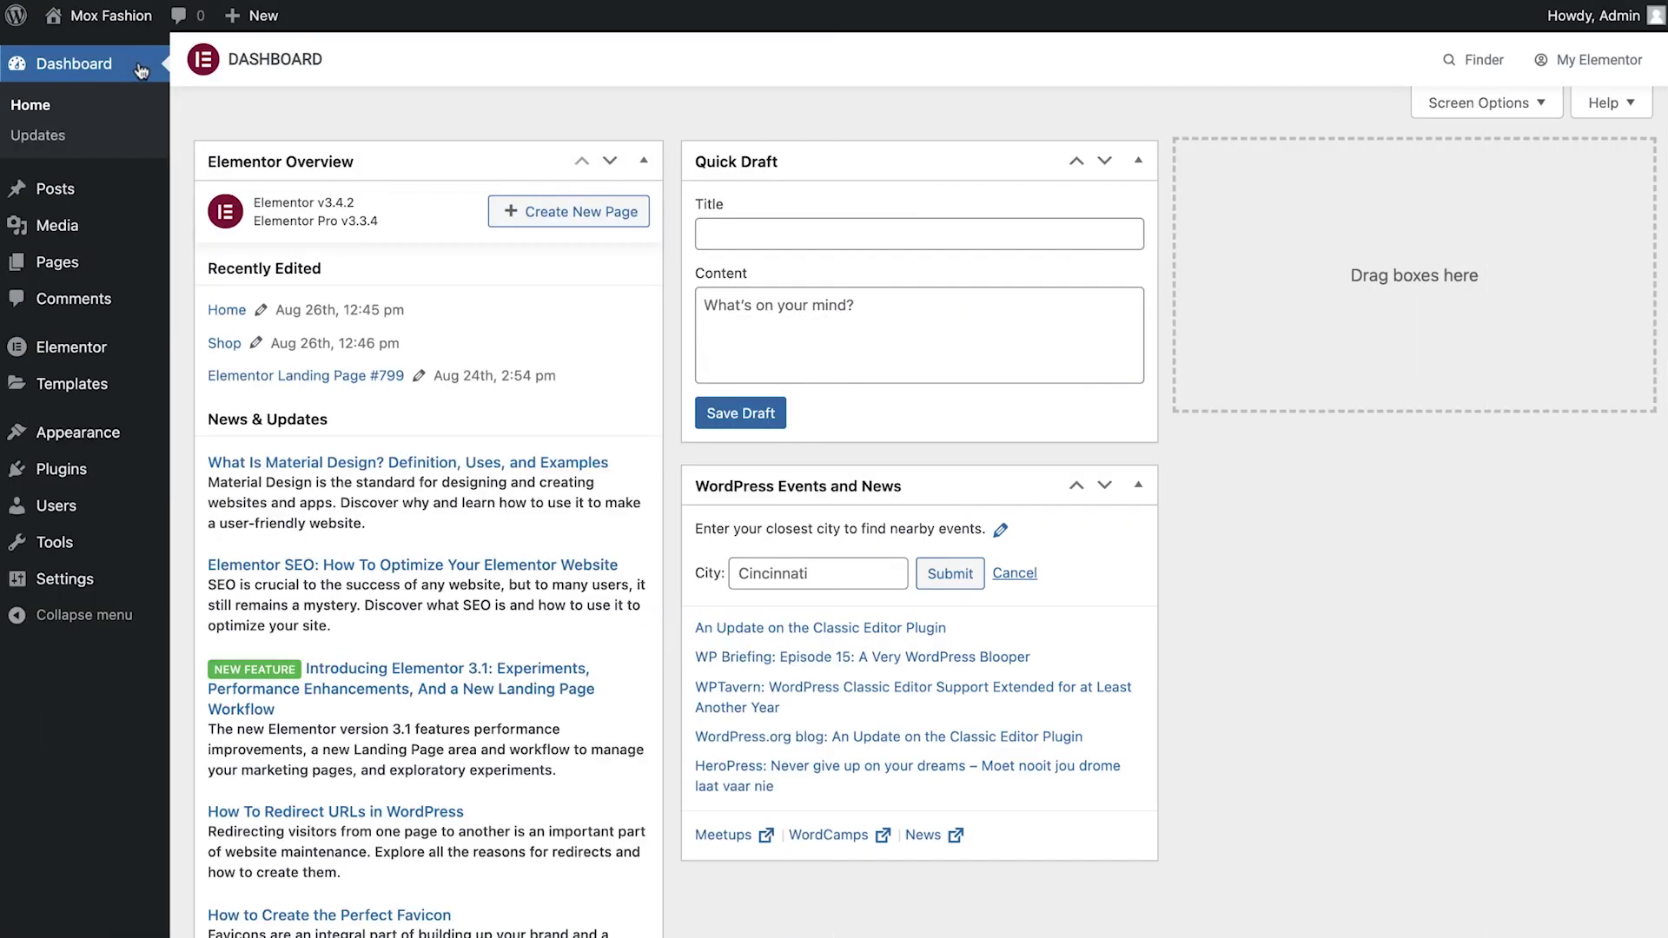
Add a new Page-type template named 'Coming Soon Page' and launch it in Elementor
mouse_move(119, 395)
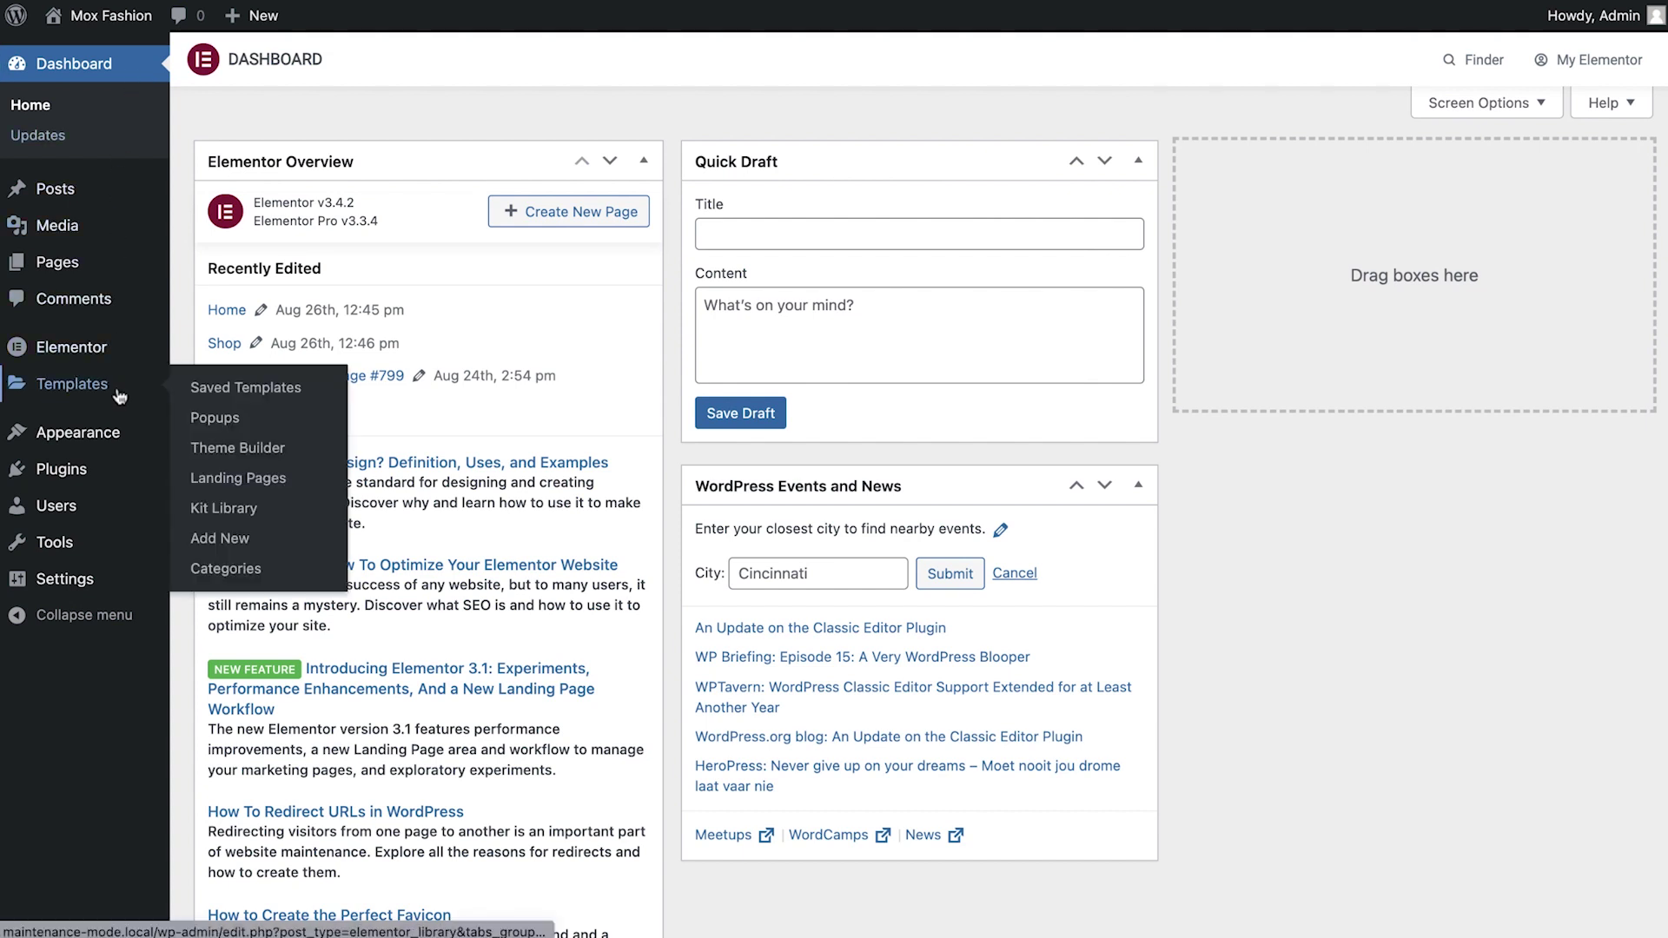
click(242, 542)
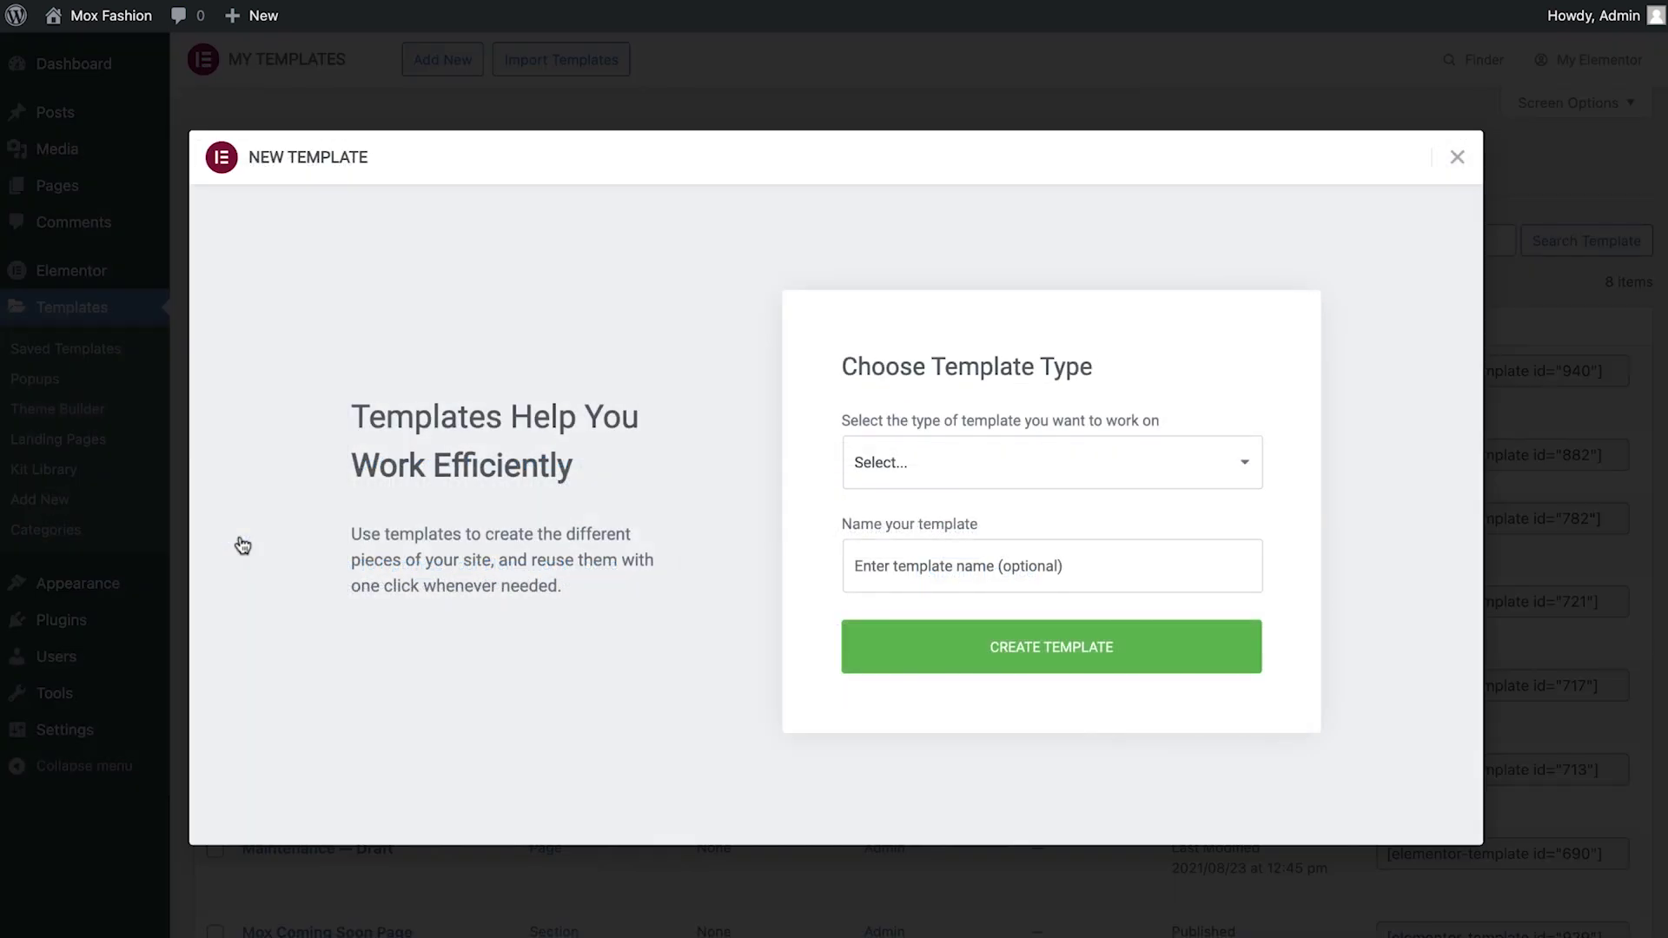
click(878, 462)
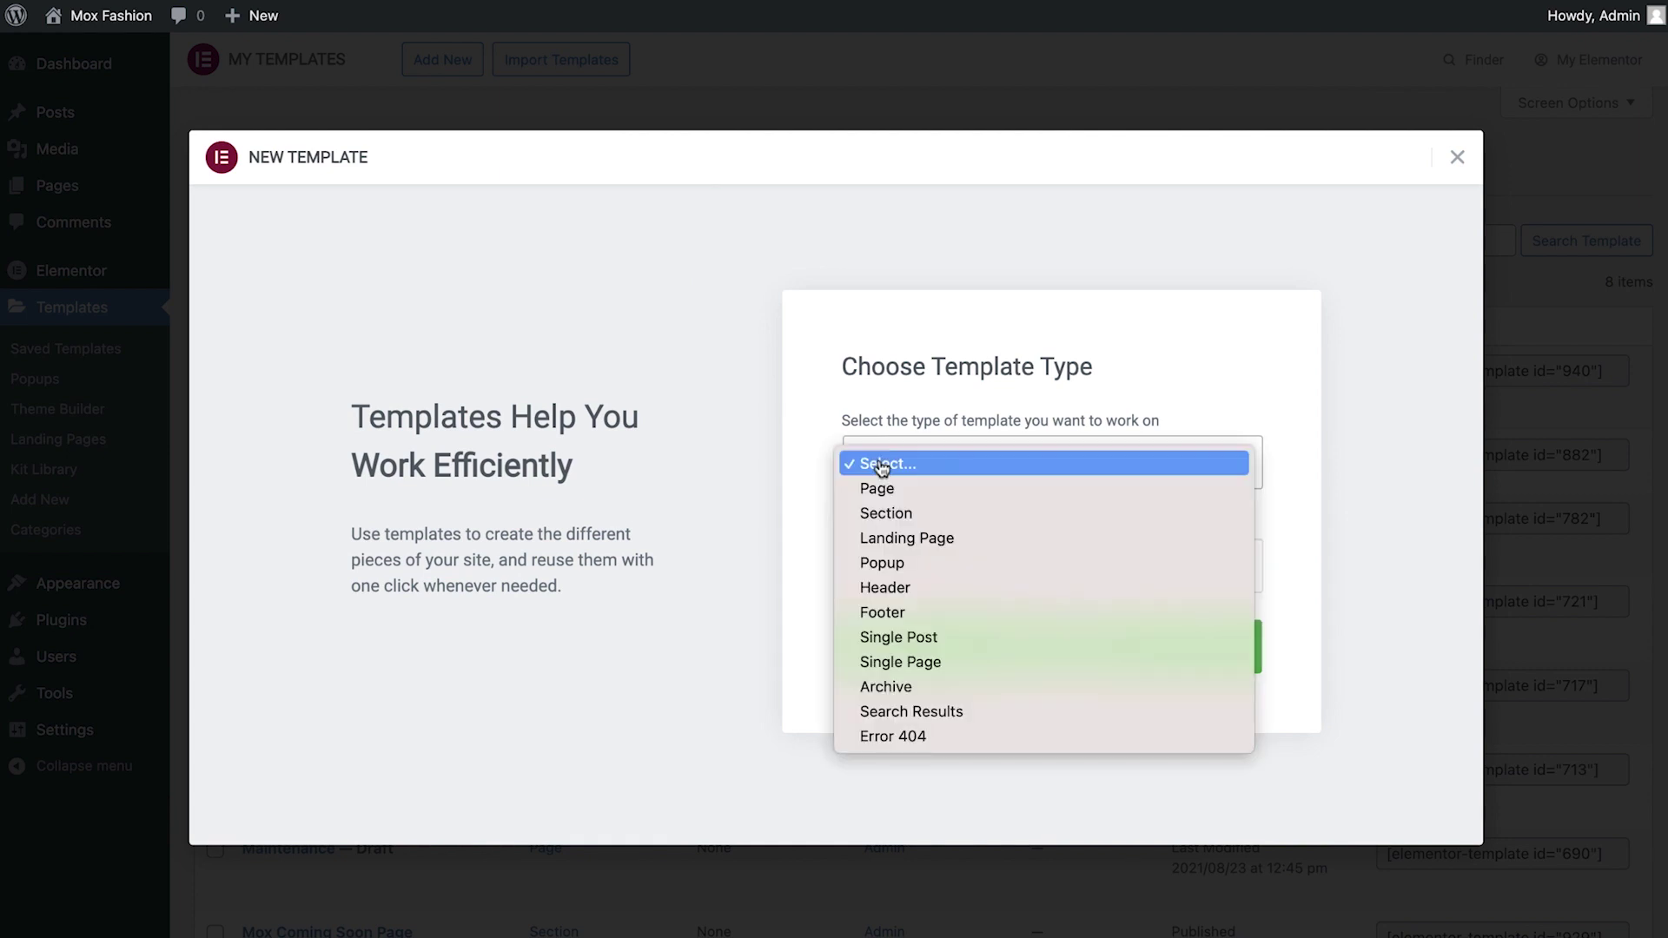
click(885, 490)
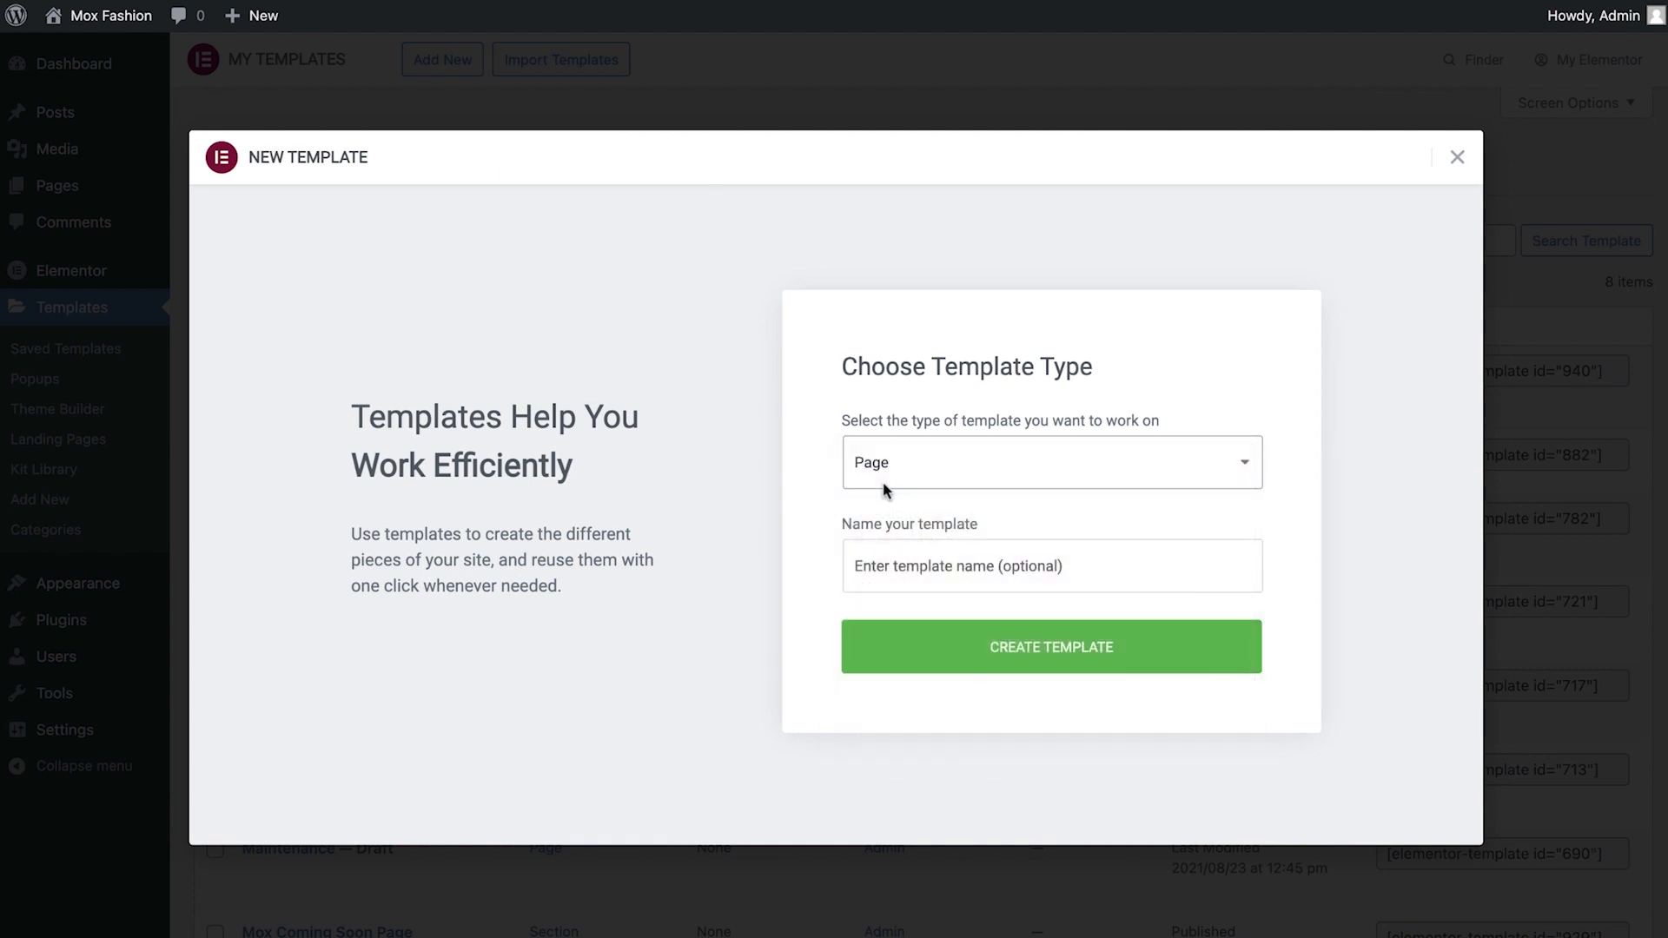
click(886, 565)
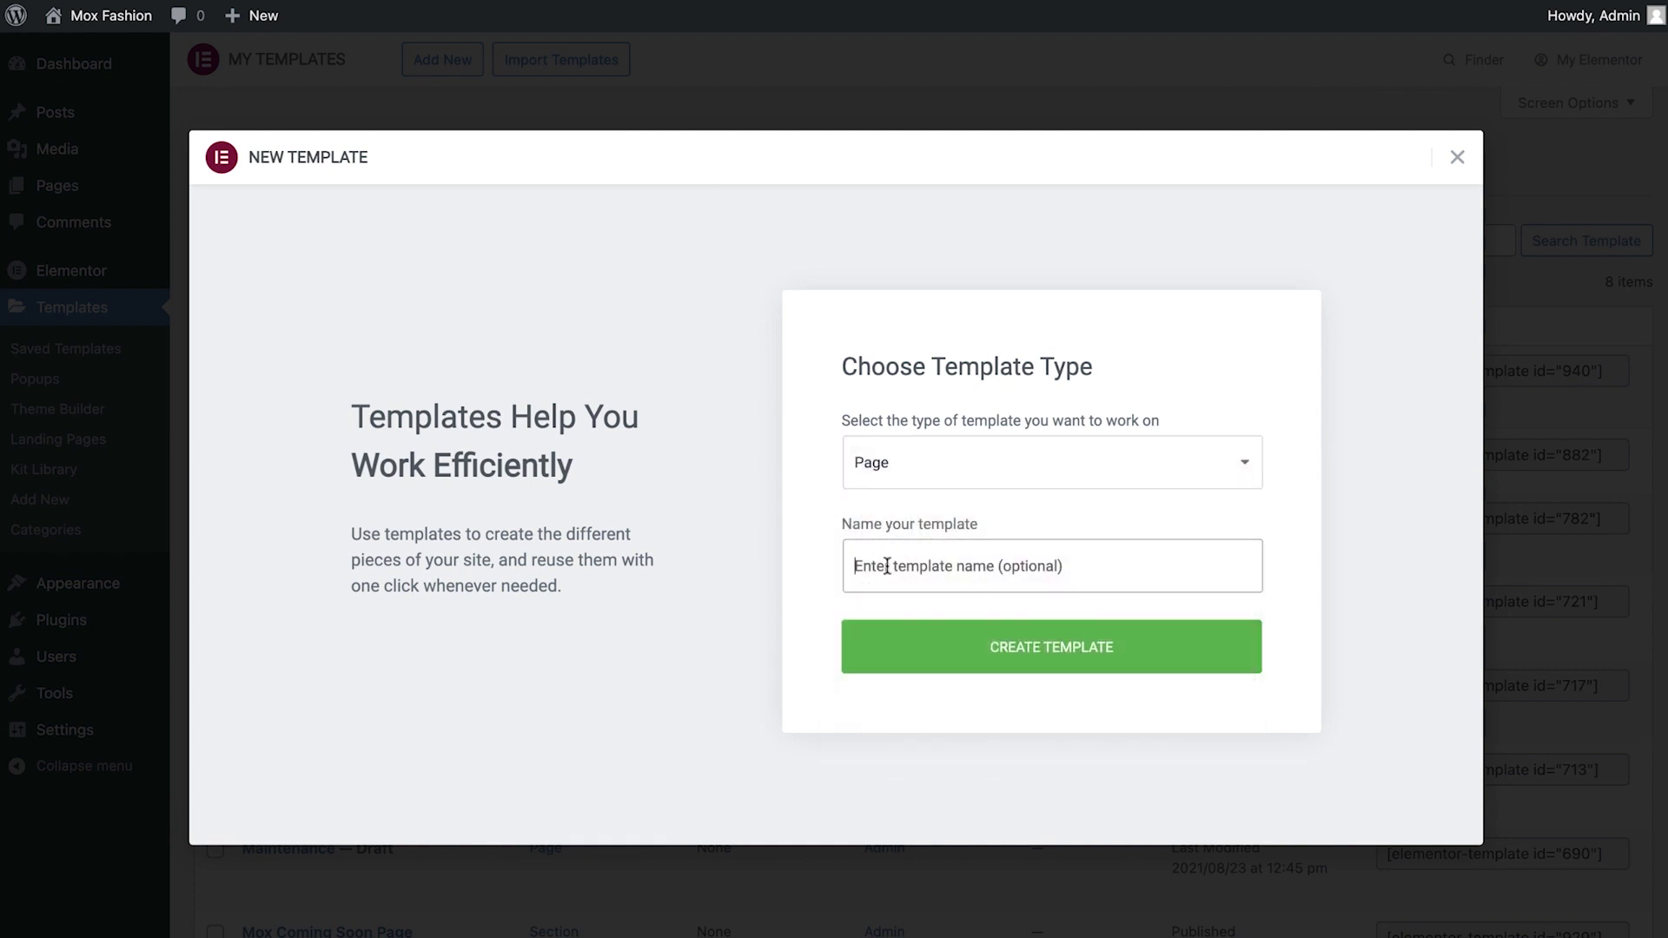
text(Coming Soon Page)
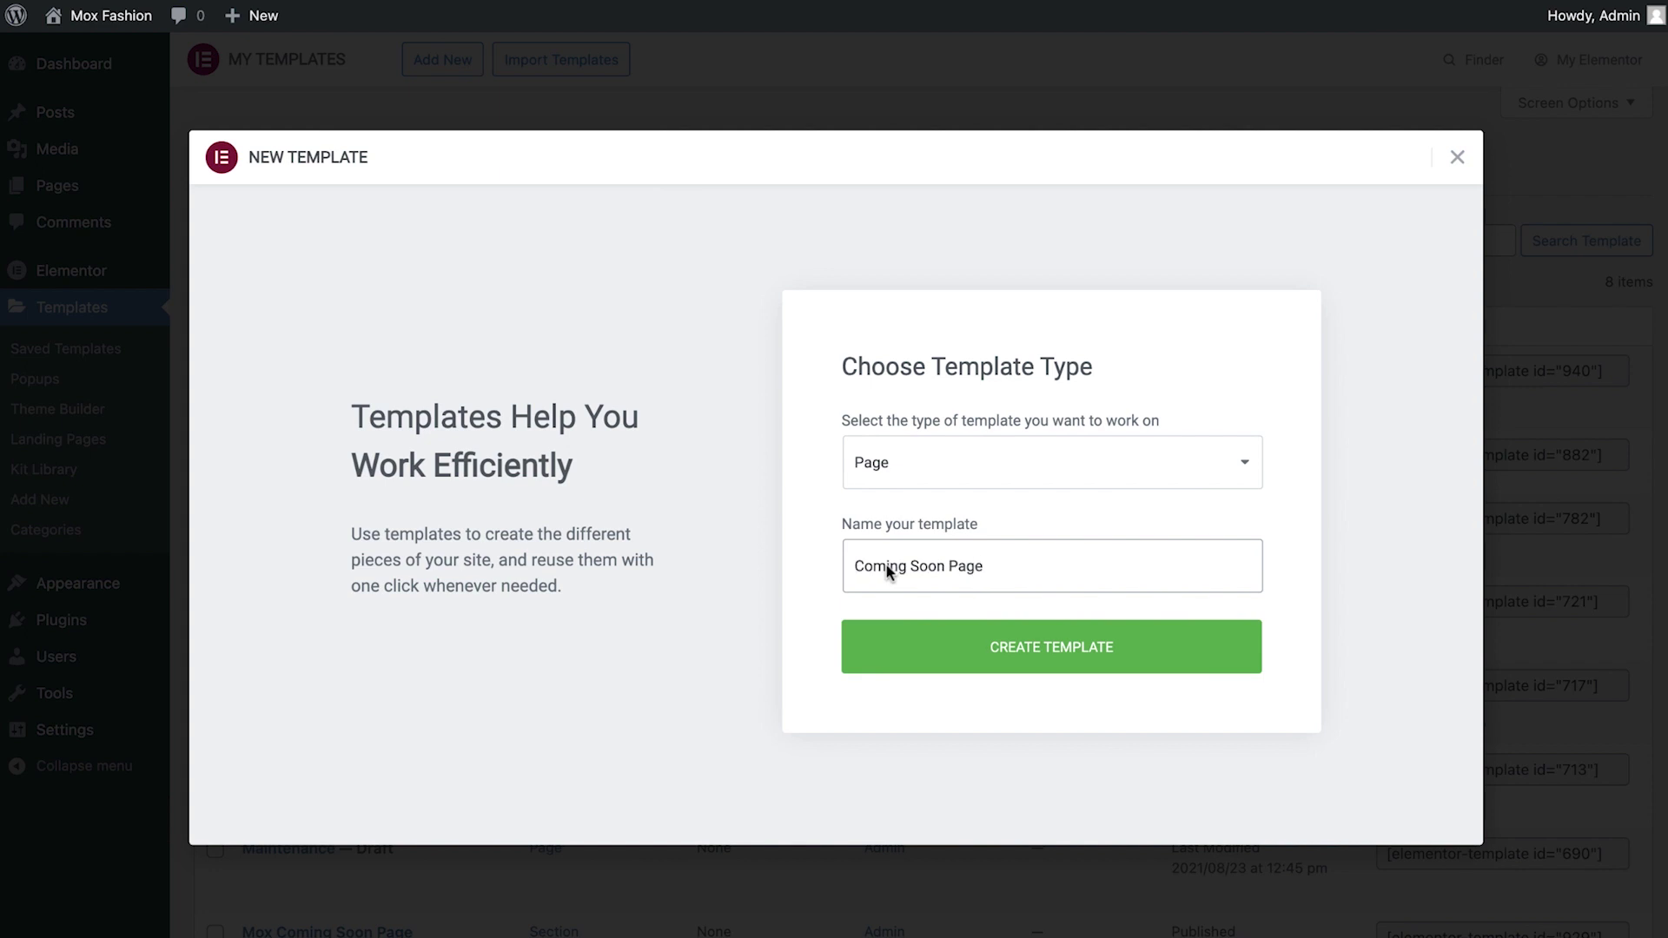
click(929, 651)
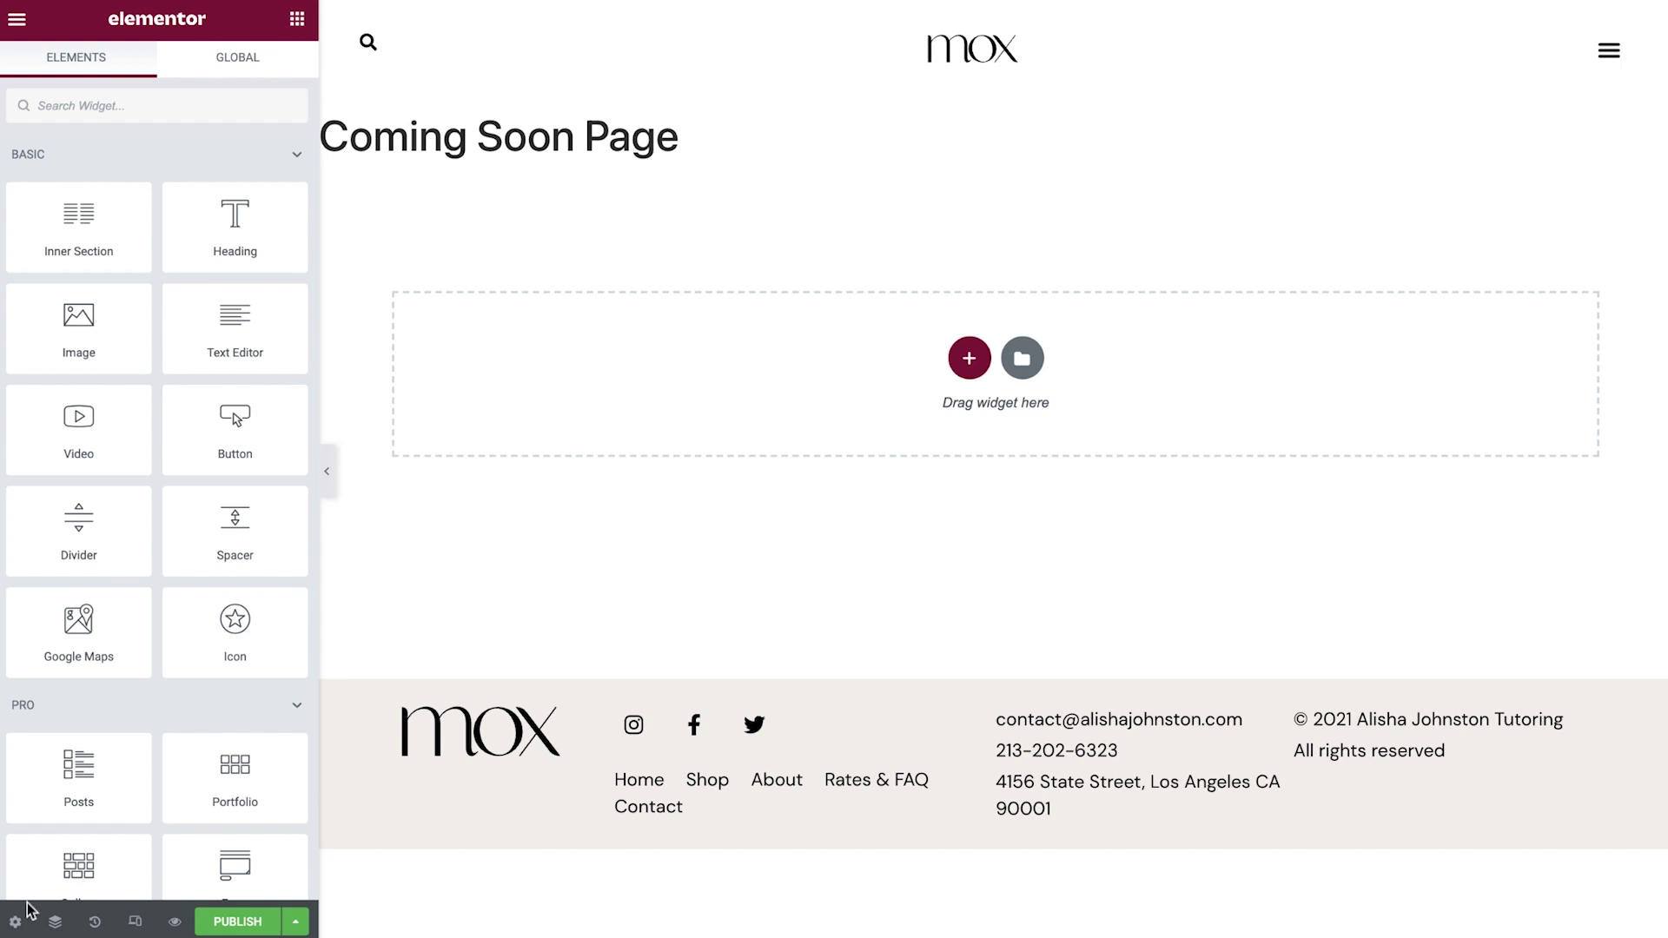
Set the Coming Soon Page's Page Layout to Elementor Canvas in its page settings
click(15, 922)
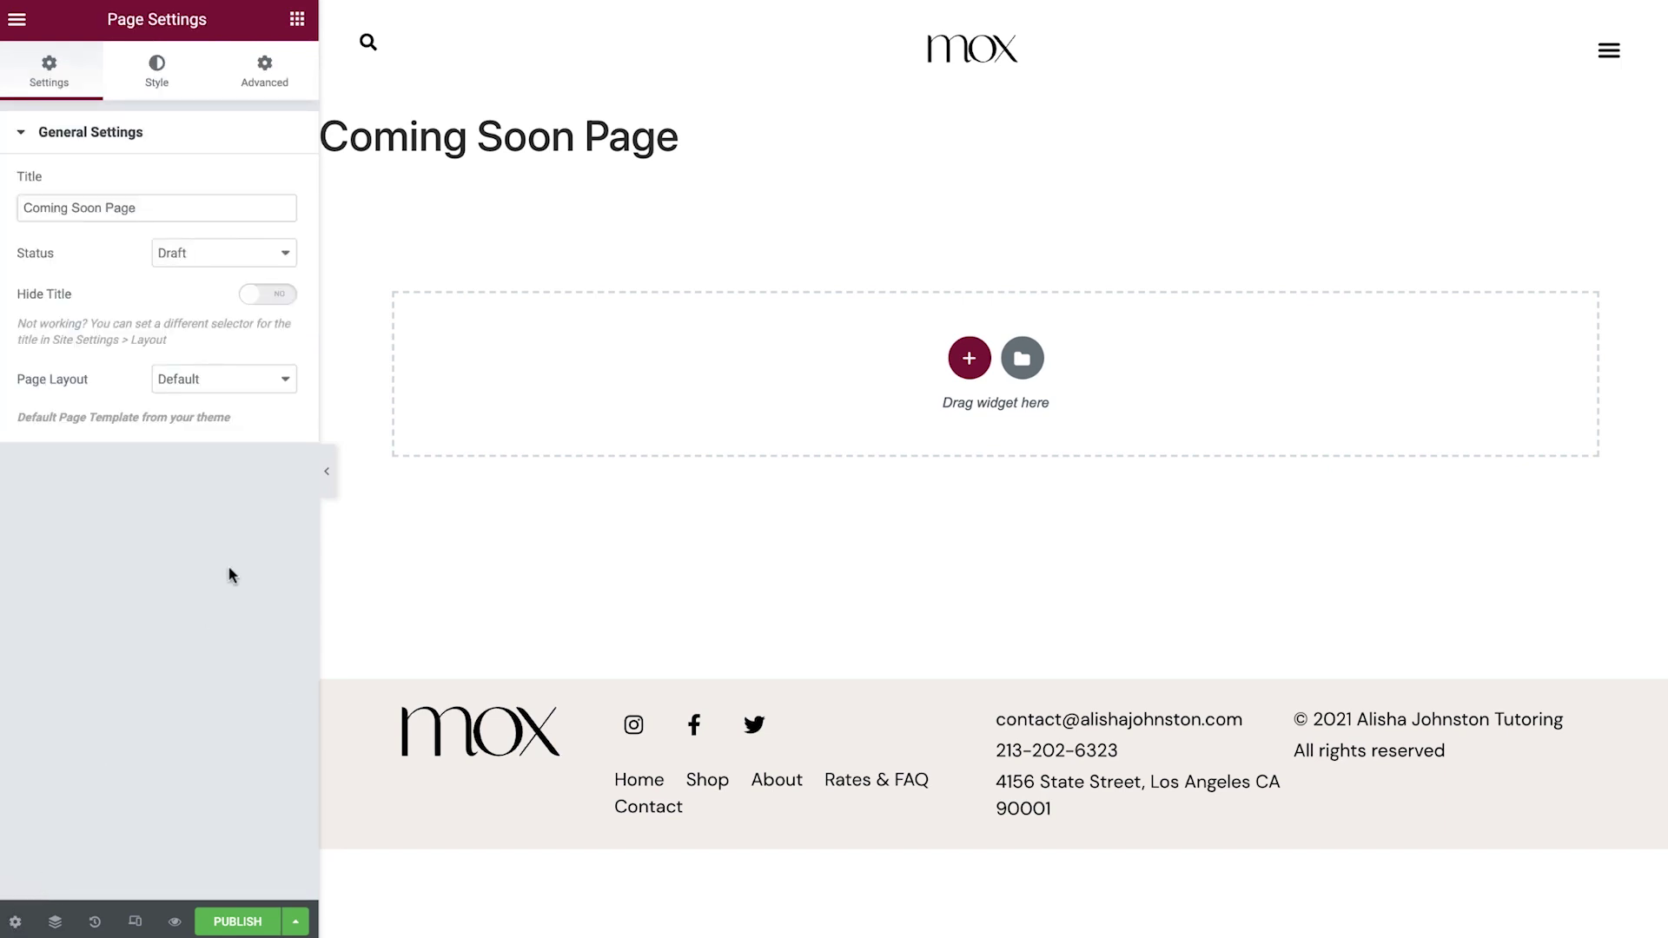
click(261, 384)
click(258, 398)
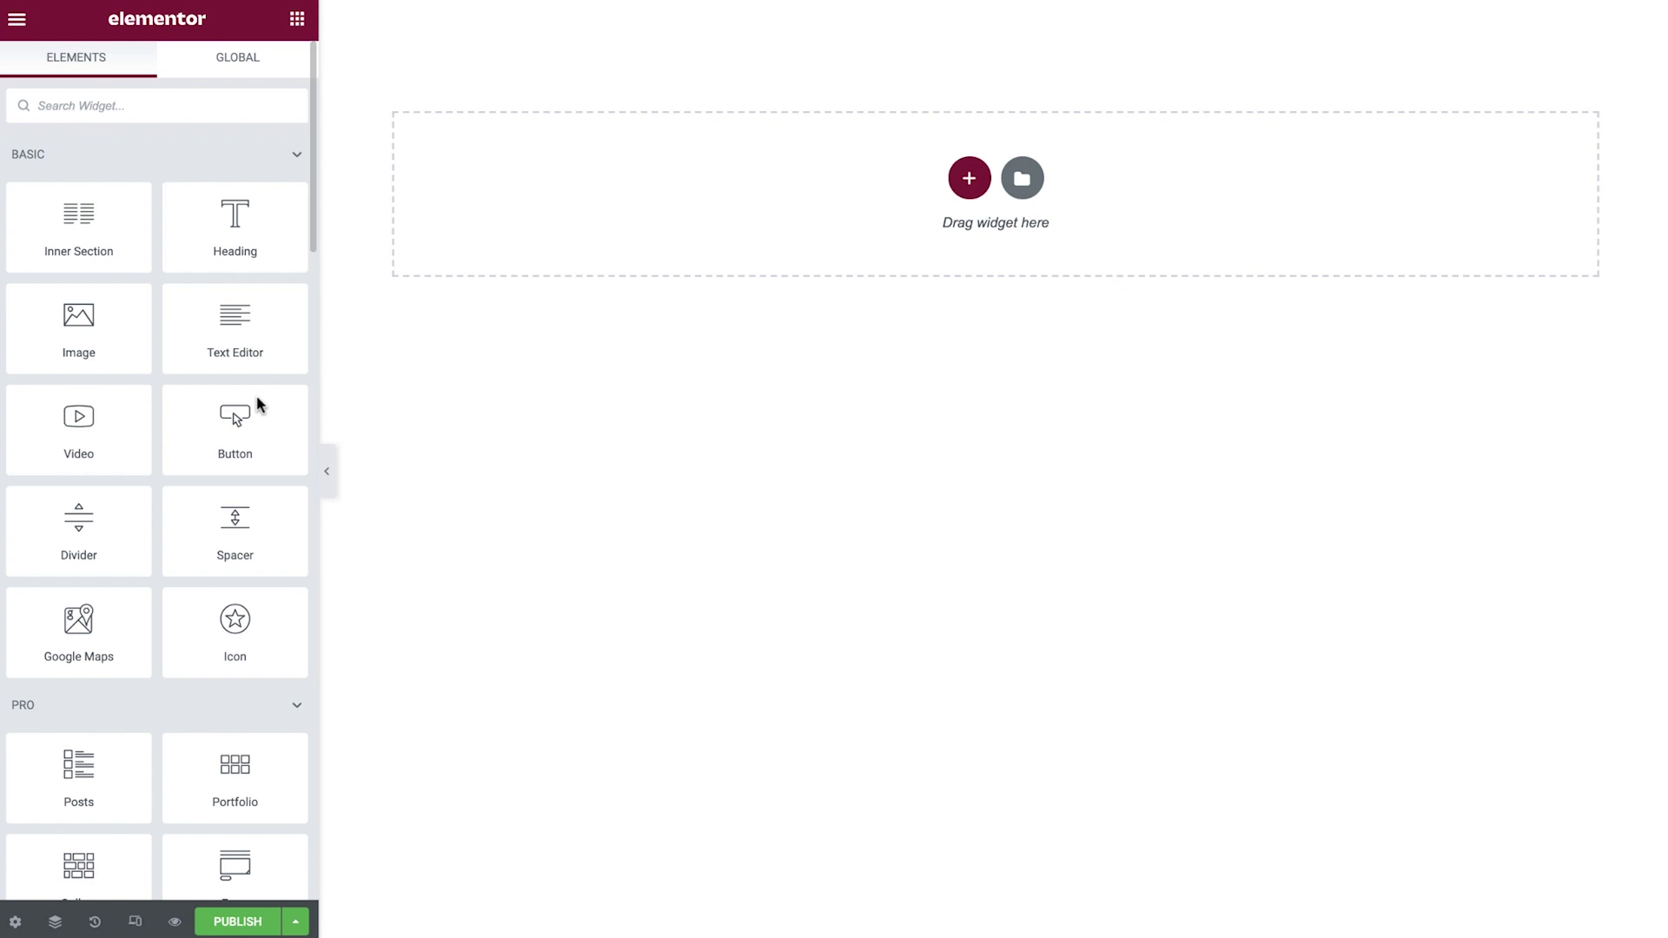
drag(257, 394, 1010, 205)
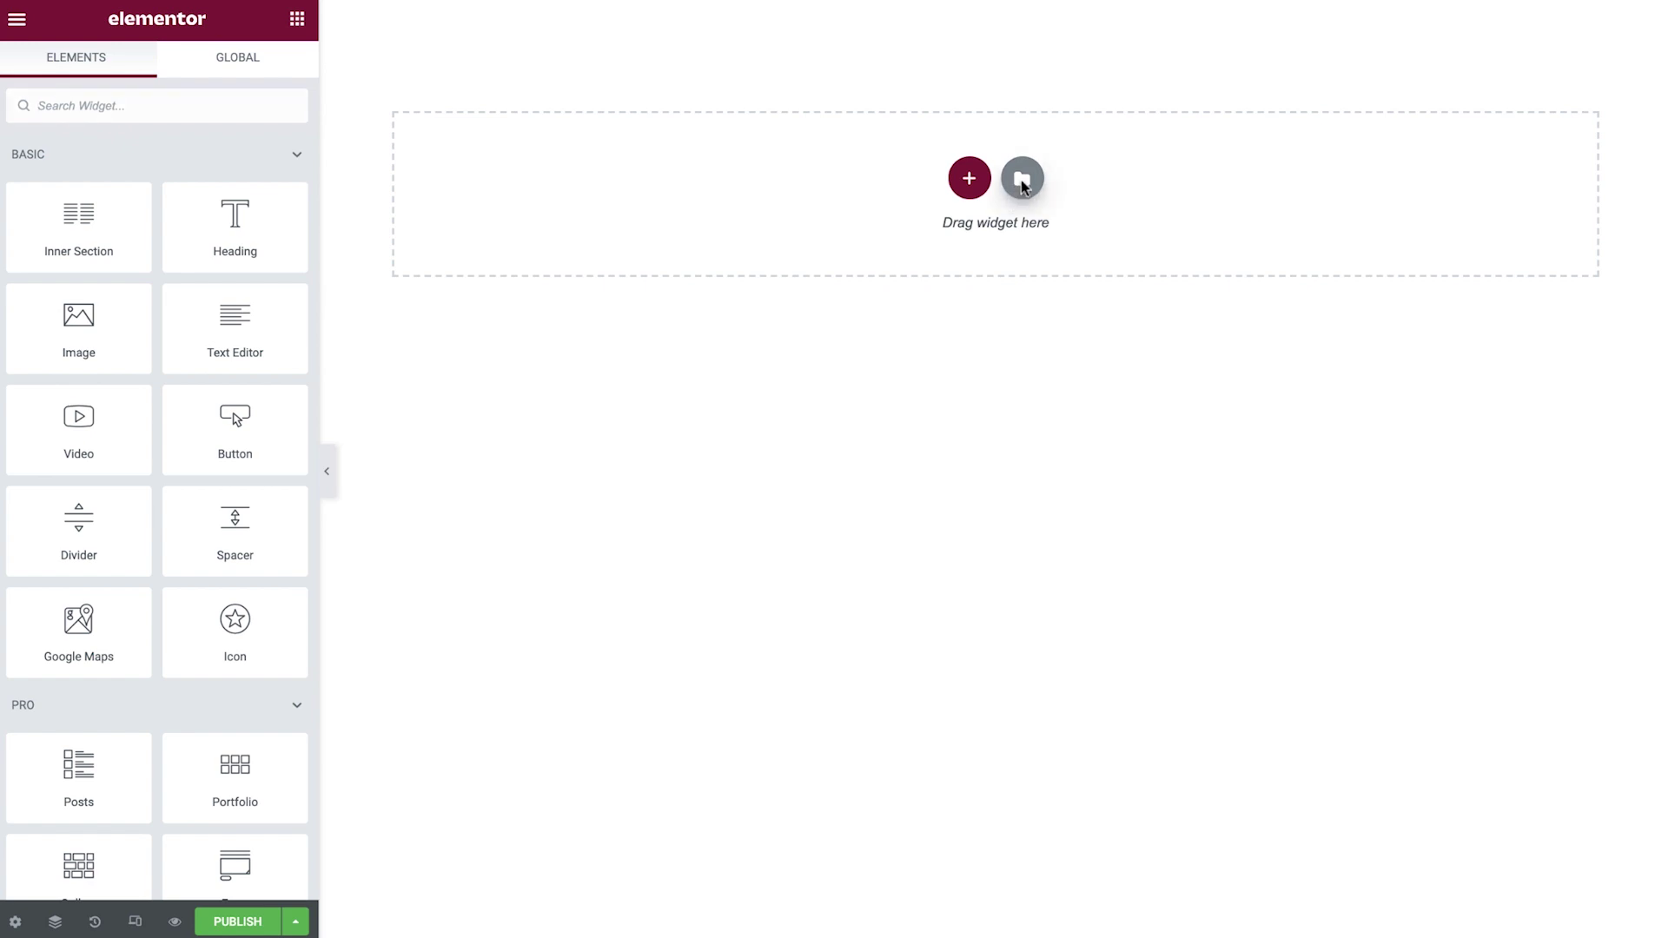
Search the template library for 'coming soon', then for 'maintenance' templates
click(1021, 180)
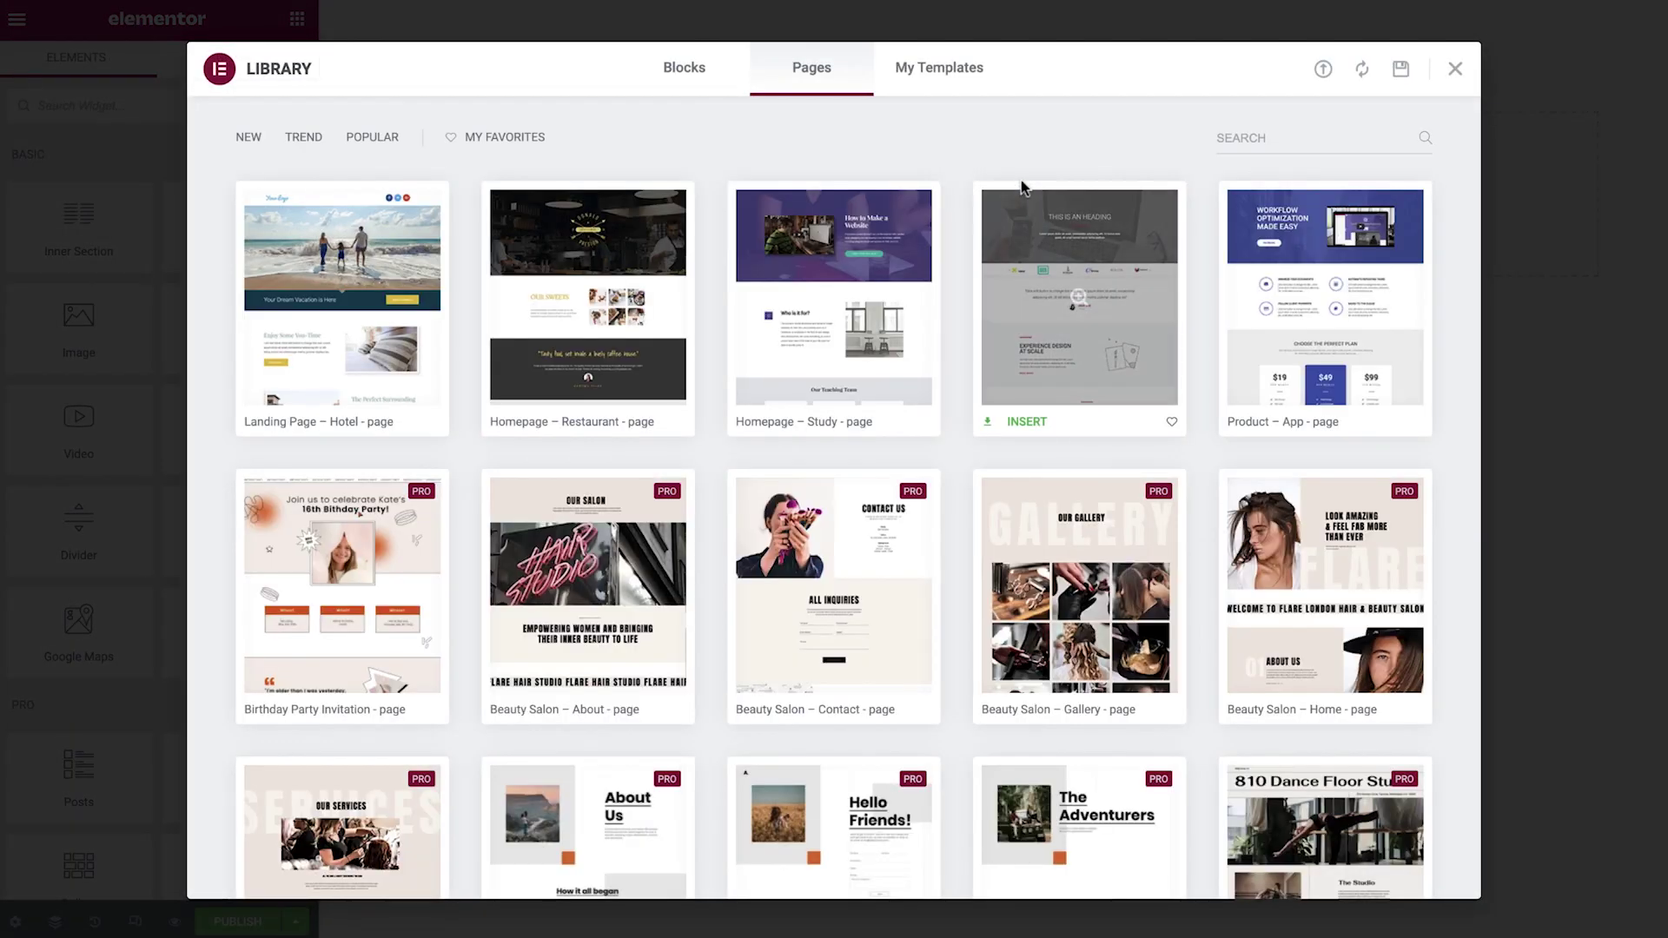
click(1251, 139)
text(coming soon)
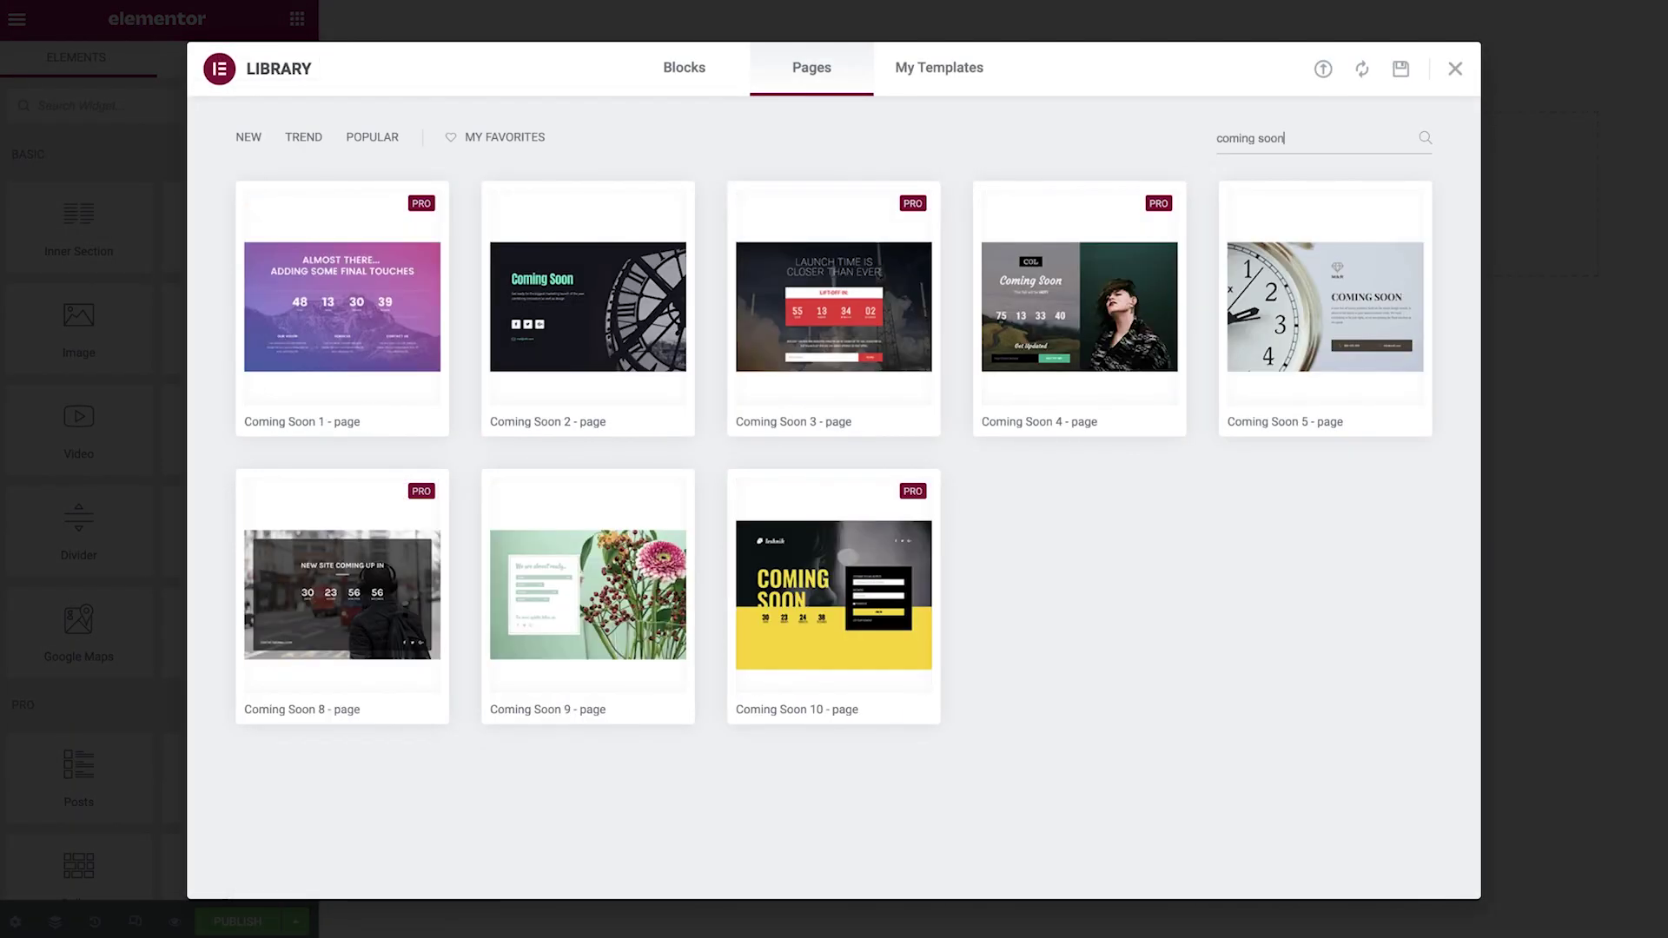
key(ctrl+a)
text(maintenance)
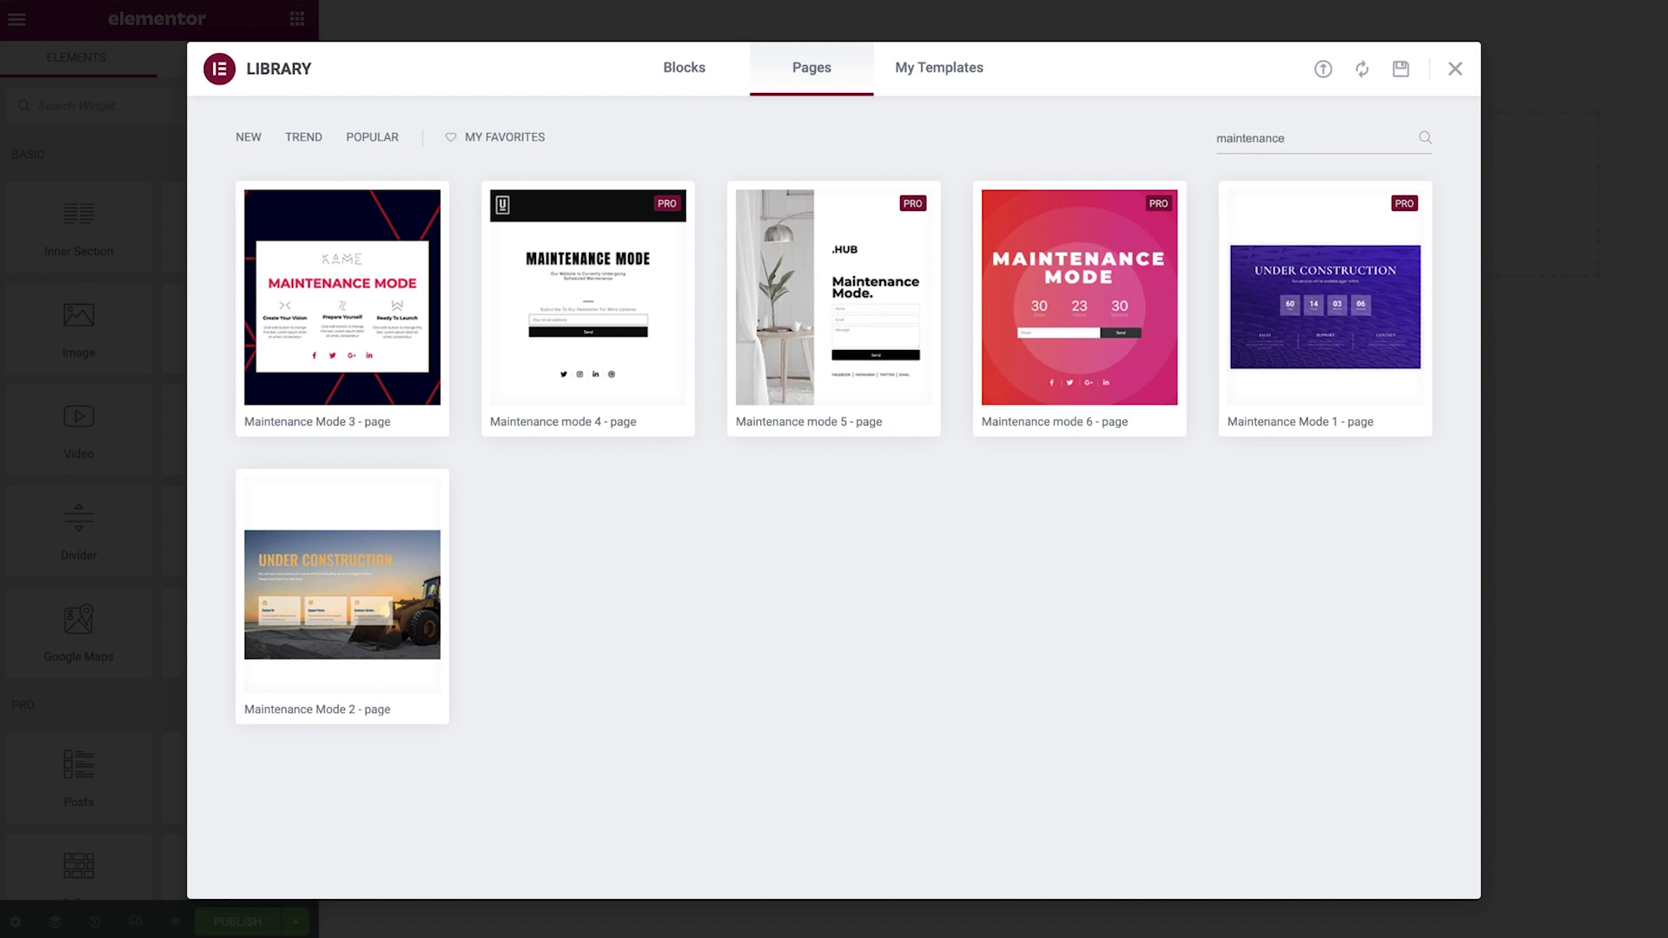
Insert the saved Mox Coming Soon Page from My Templates without its document settings
click(959, 76)
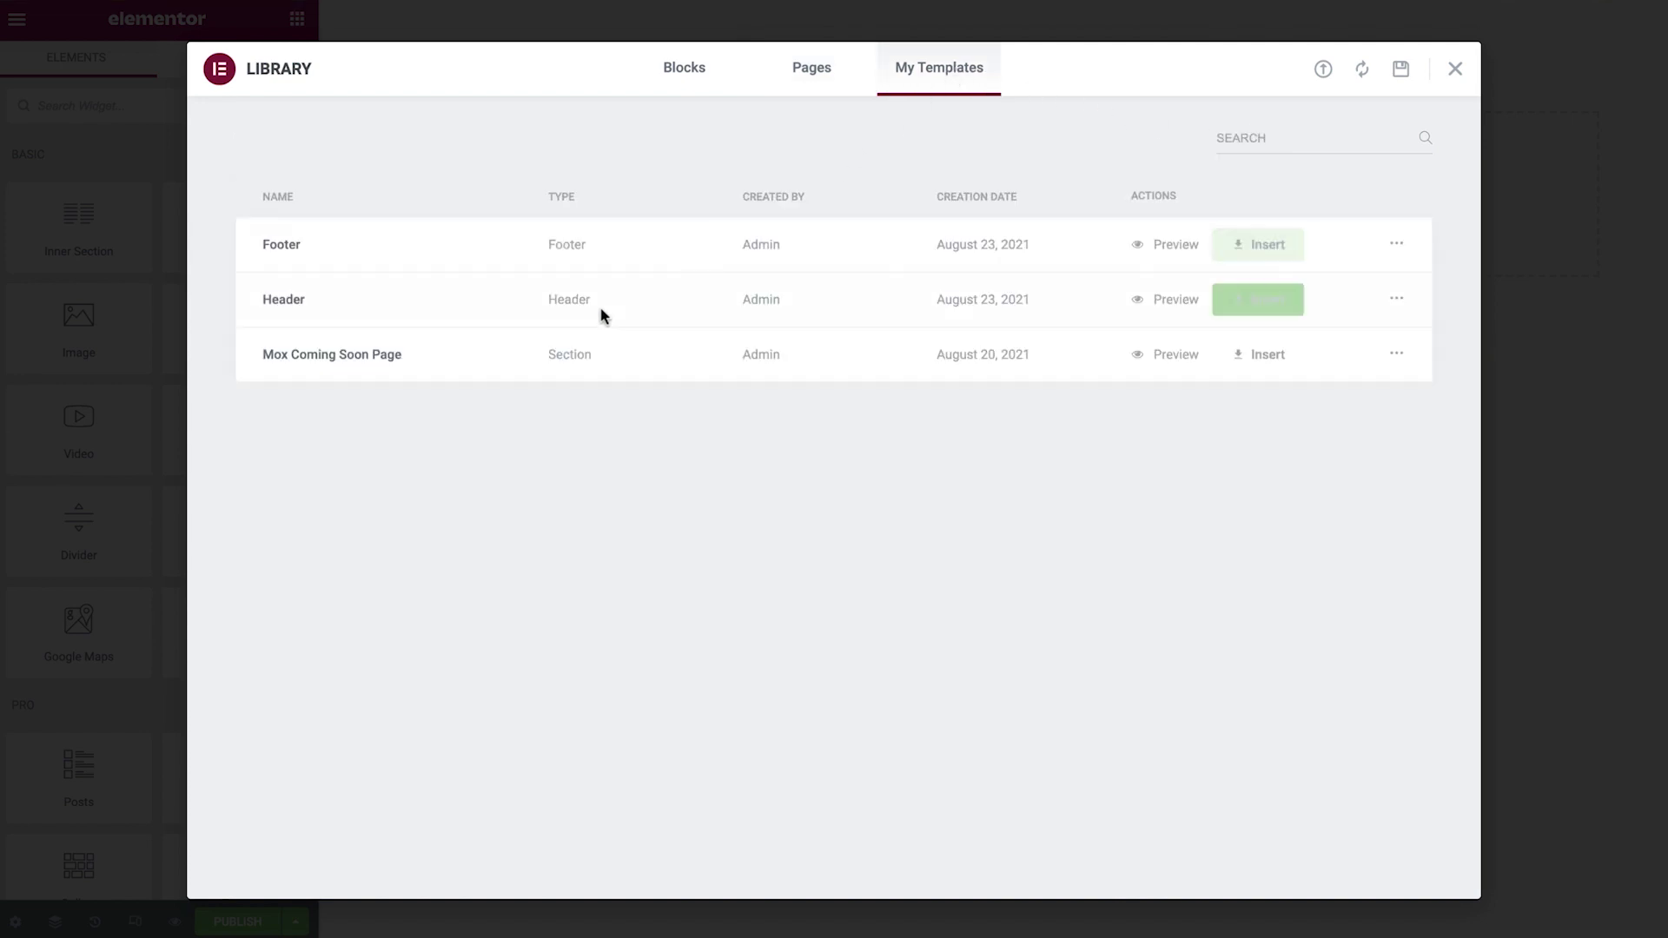
click(1247, 355)
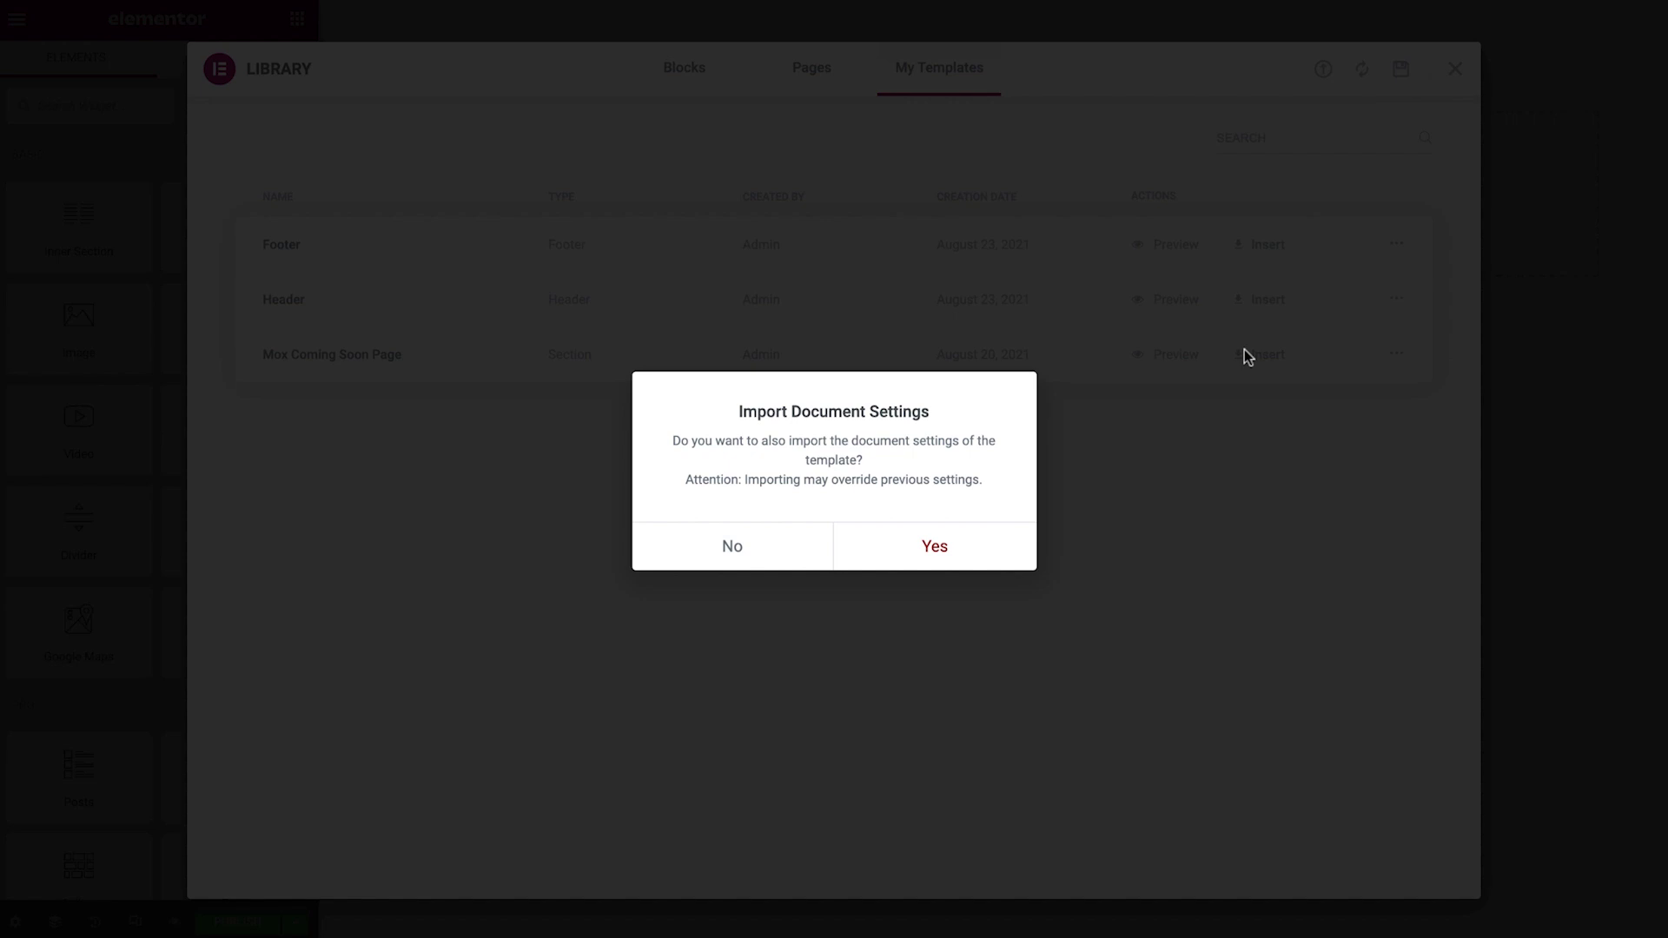
click(748, 554)
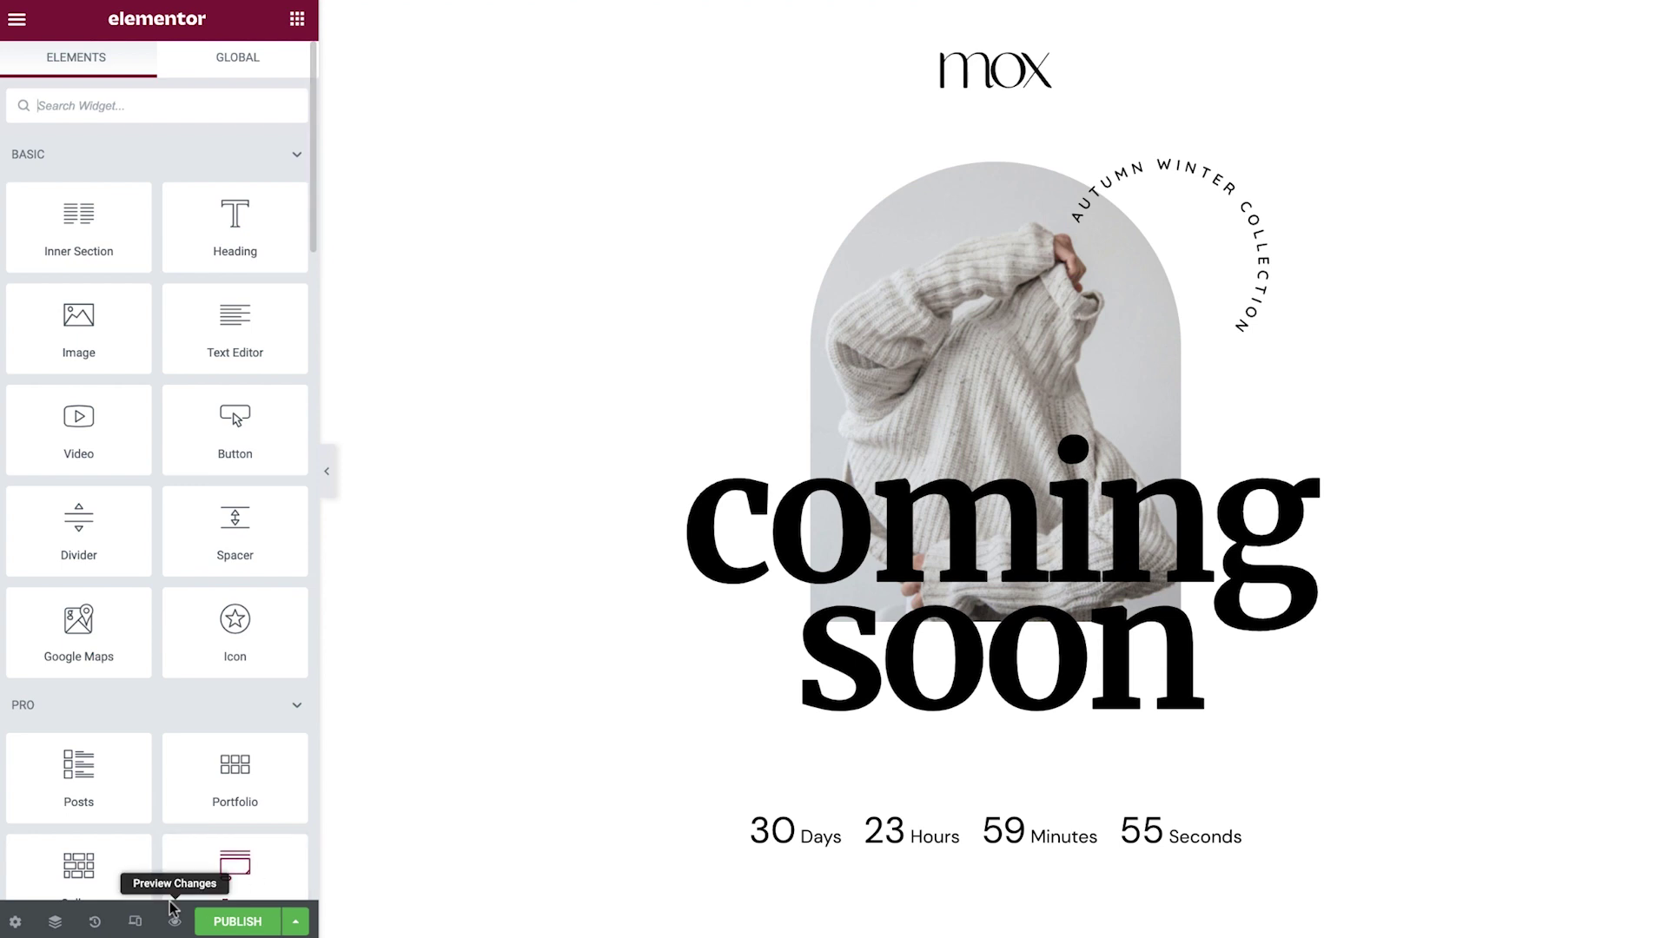
Preview the page at mobile, tablet and desktop widths in Responsive Mode
click(135, 921)
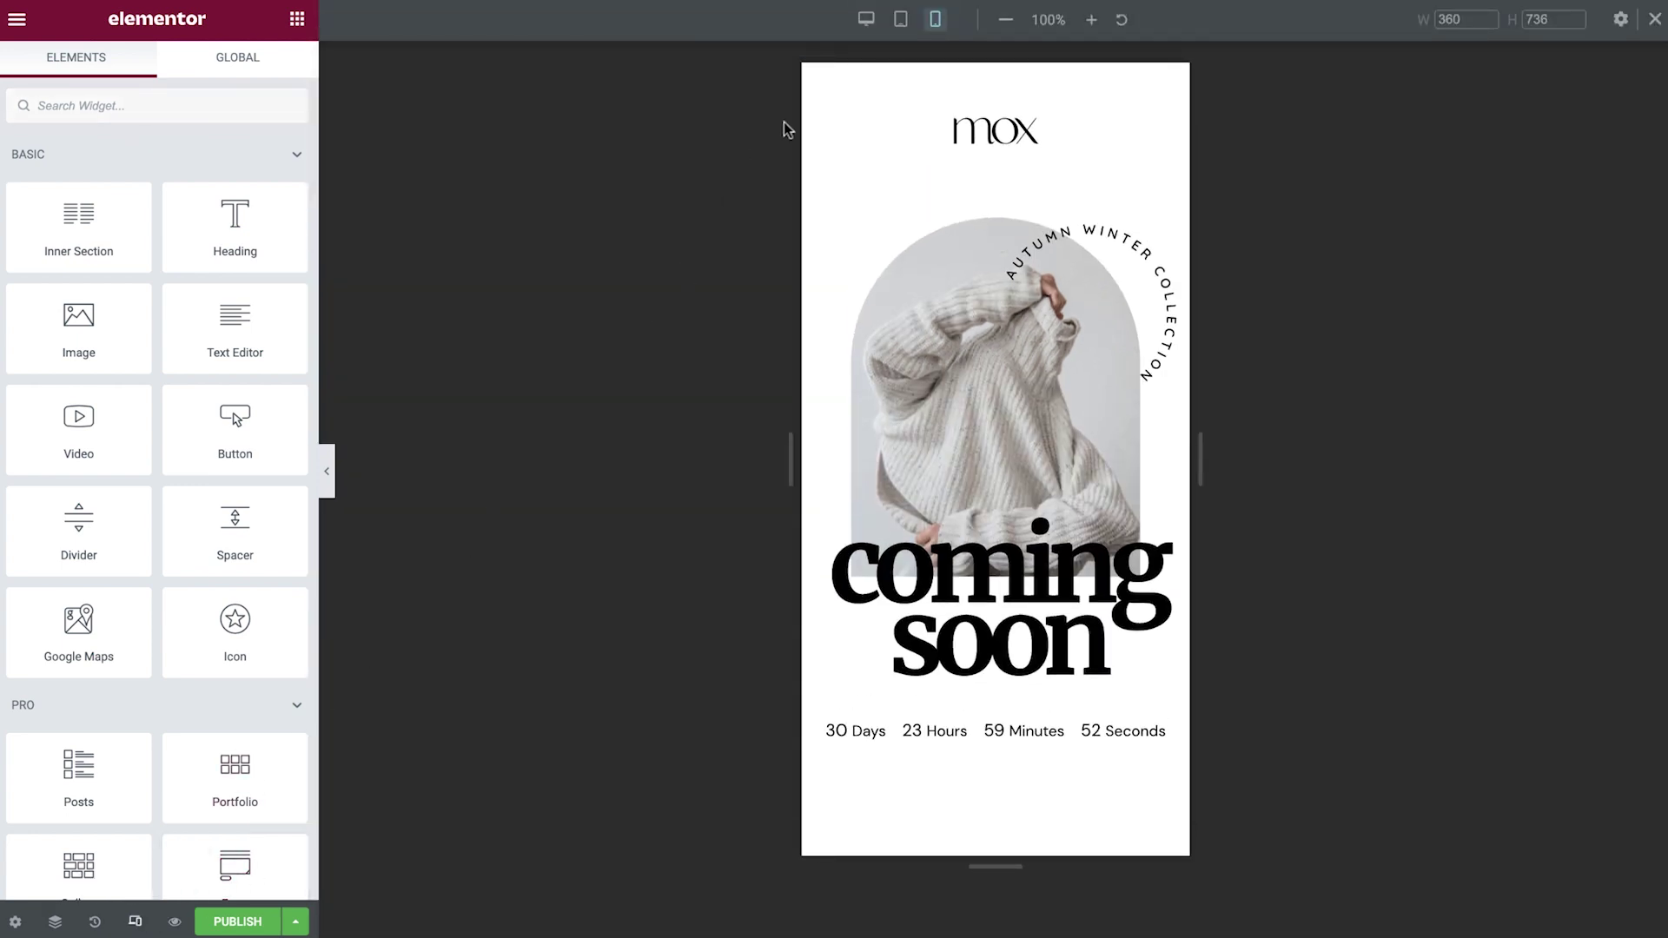
click(901, 21)
click(868, 22)
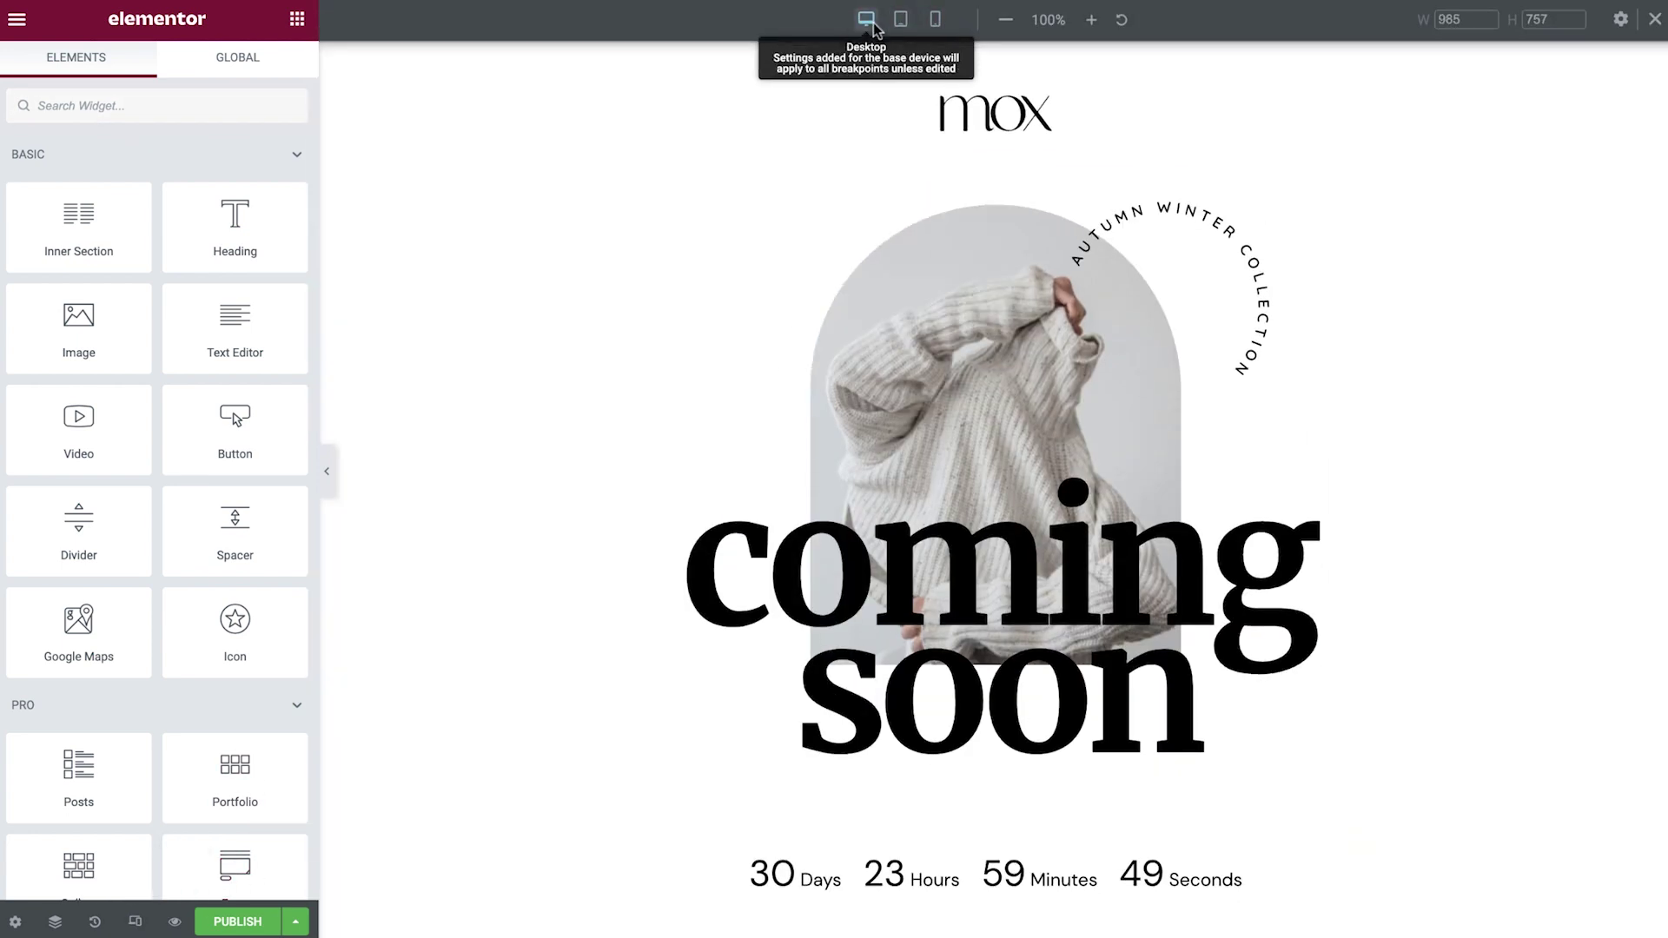
Publish the template and exit the editor back to the WordPress dashboard
click(231, 922)
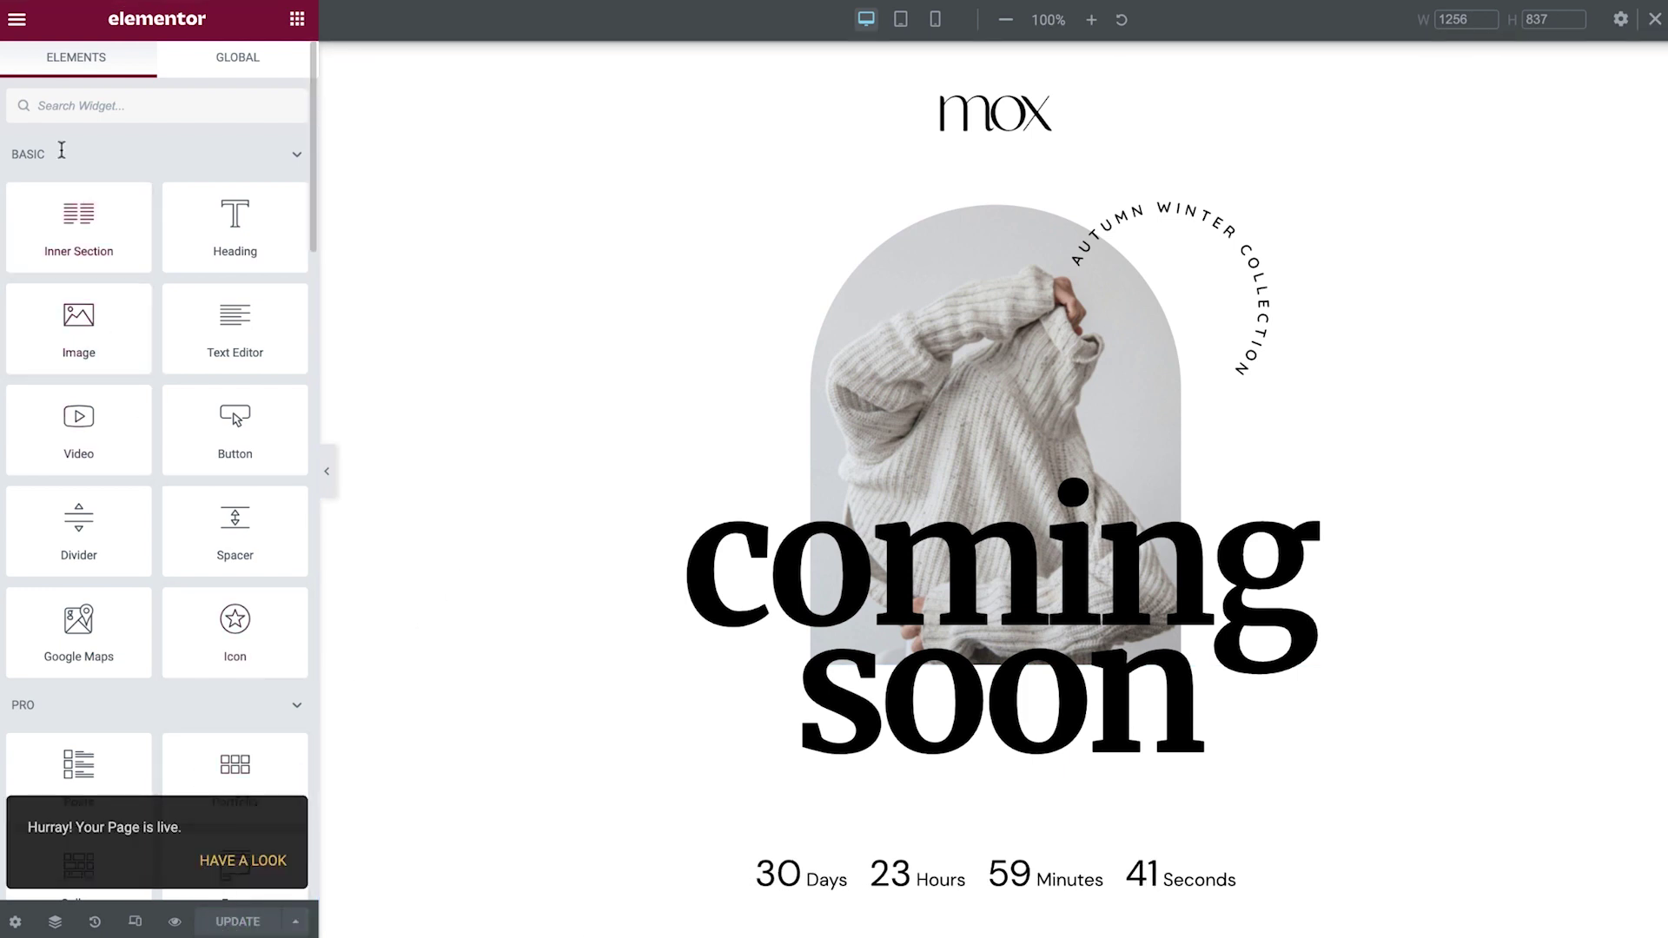
click(17, 21)
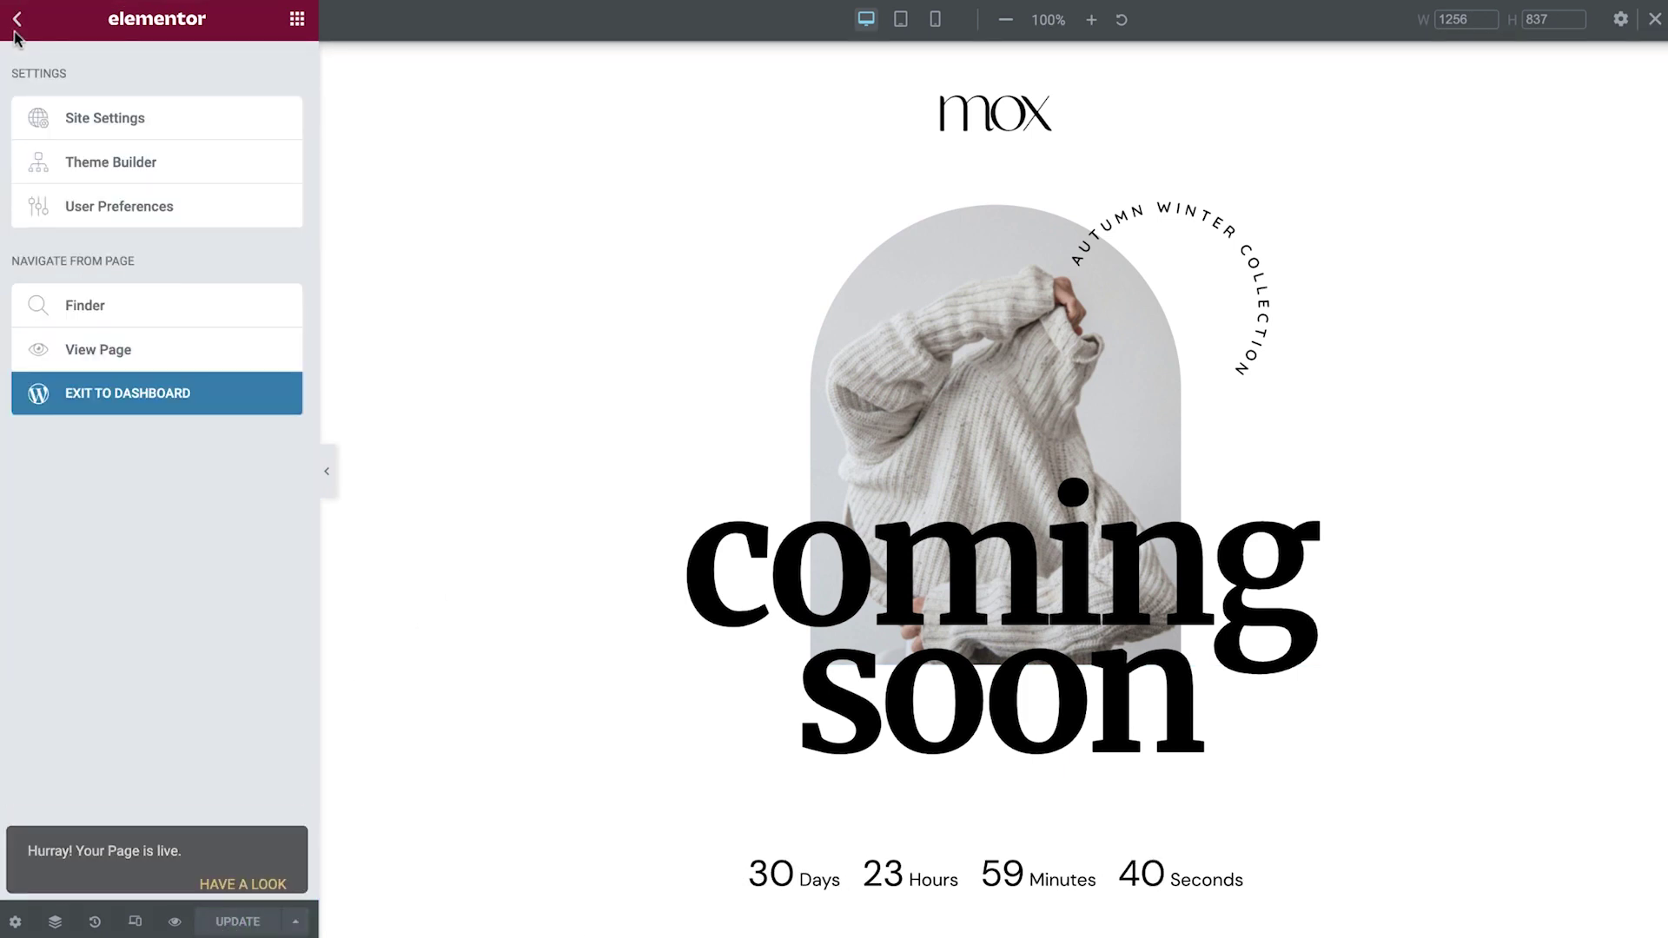
click(192, 398)
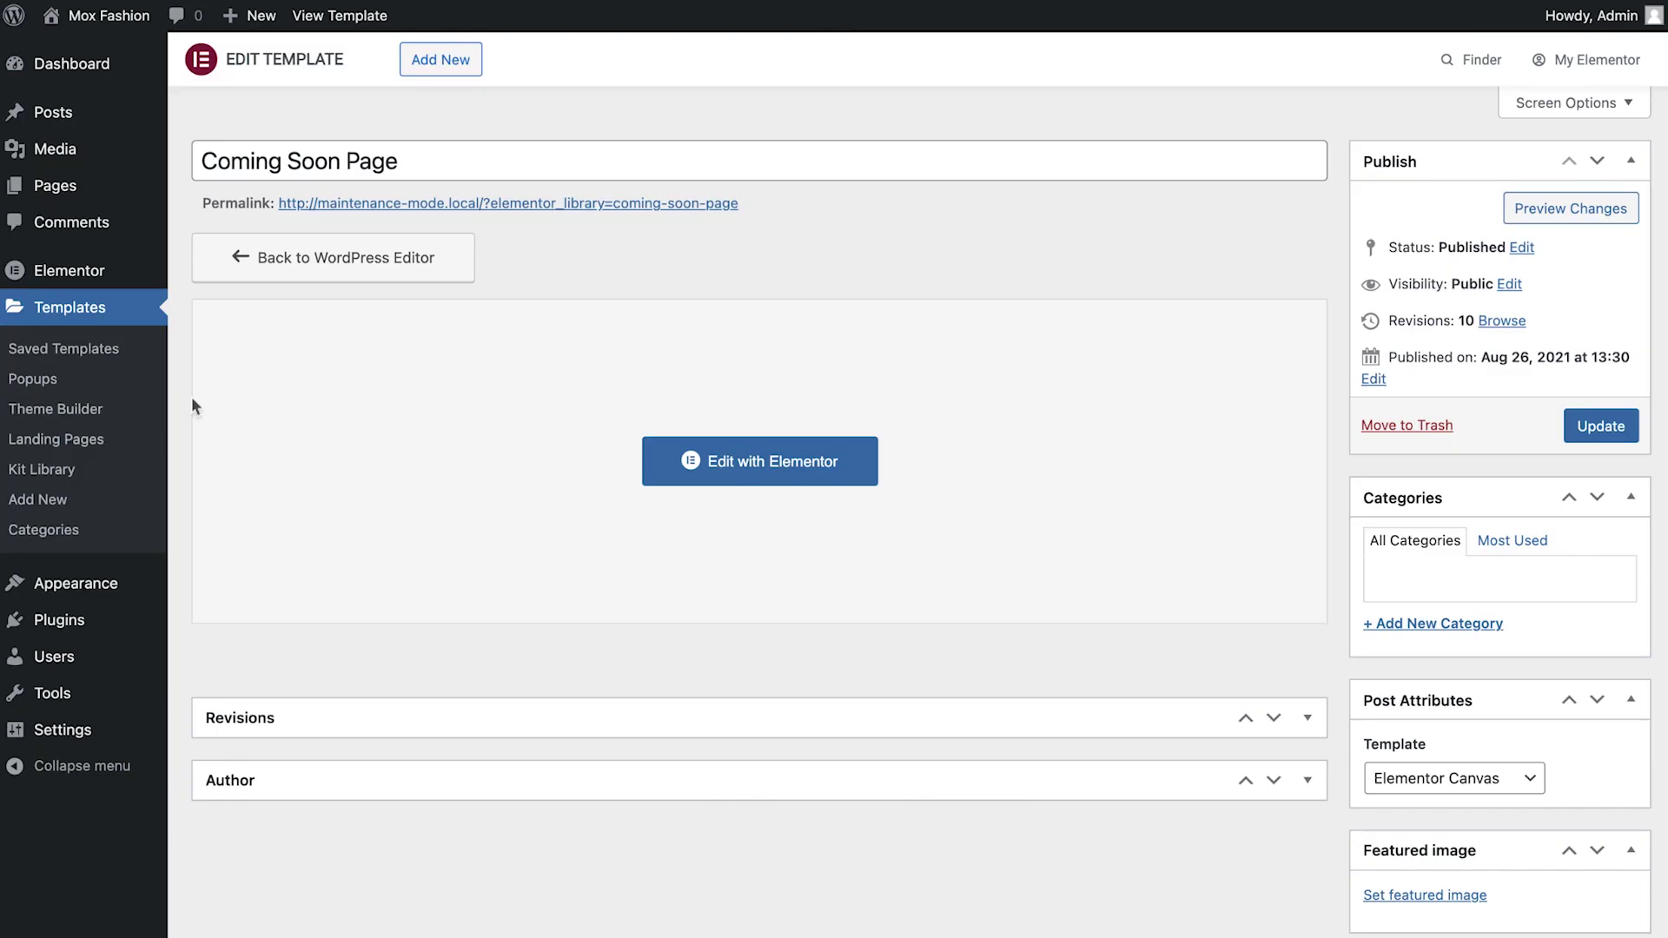
In Elementor Tools' Maintenance Mode tab, set Choose Mode to Coming Soon
mouse_move(125, 276)
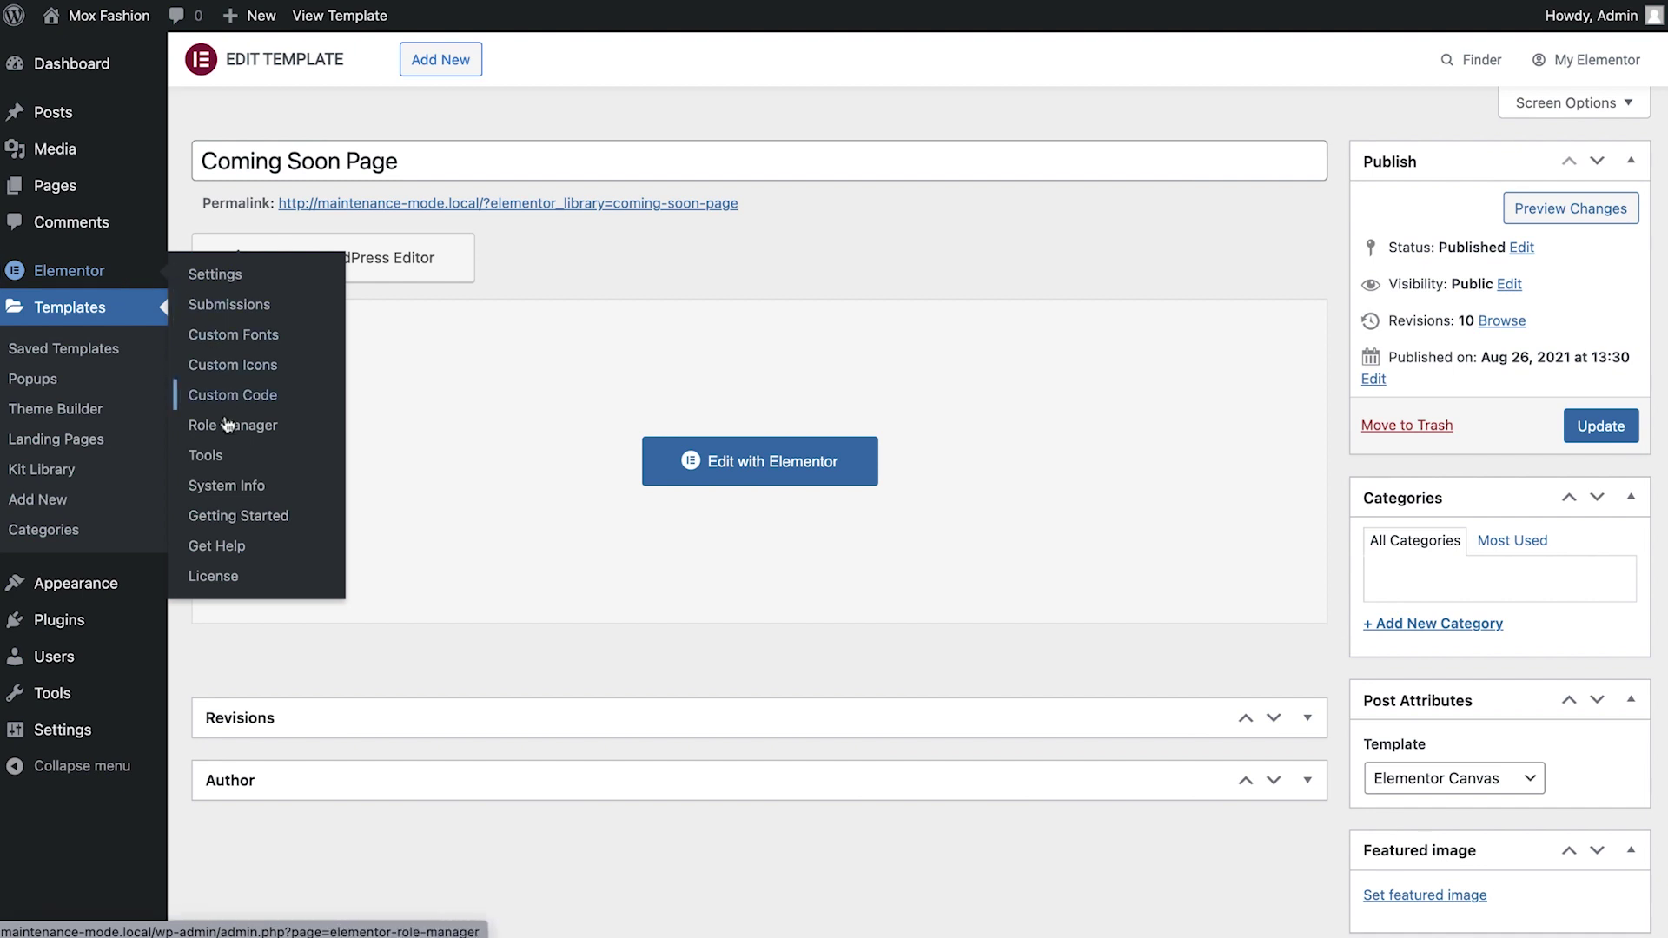
click(224, 457)
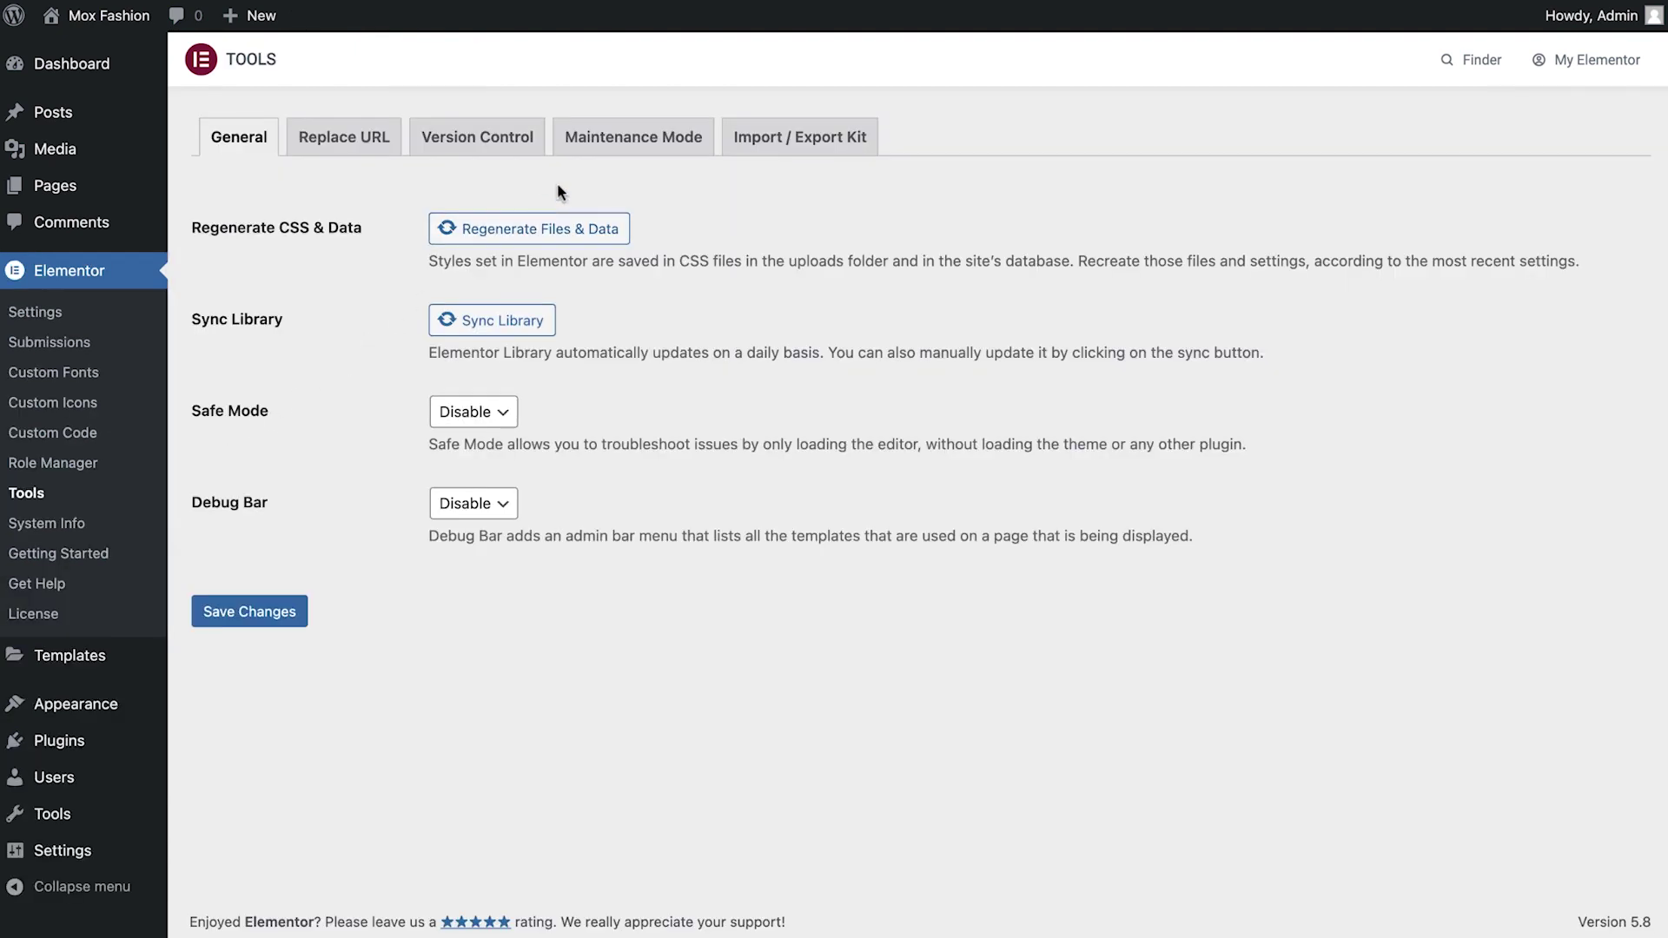
click(613, 148)
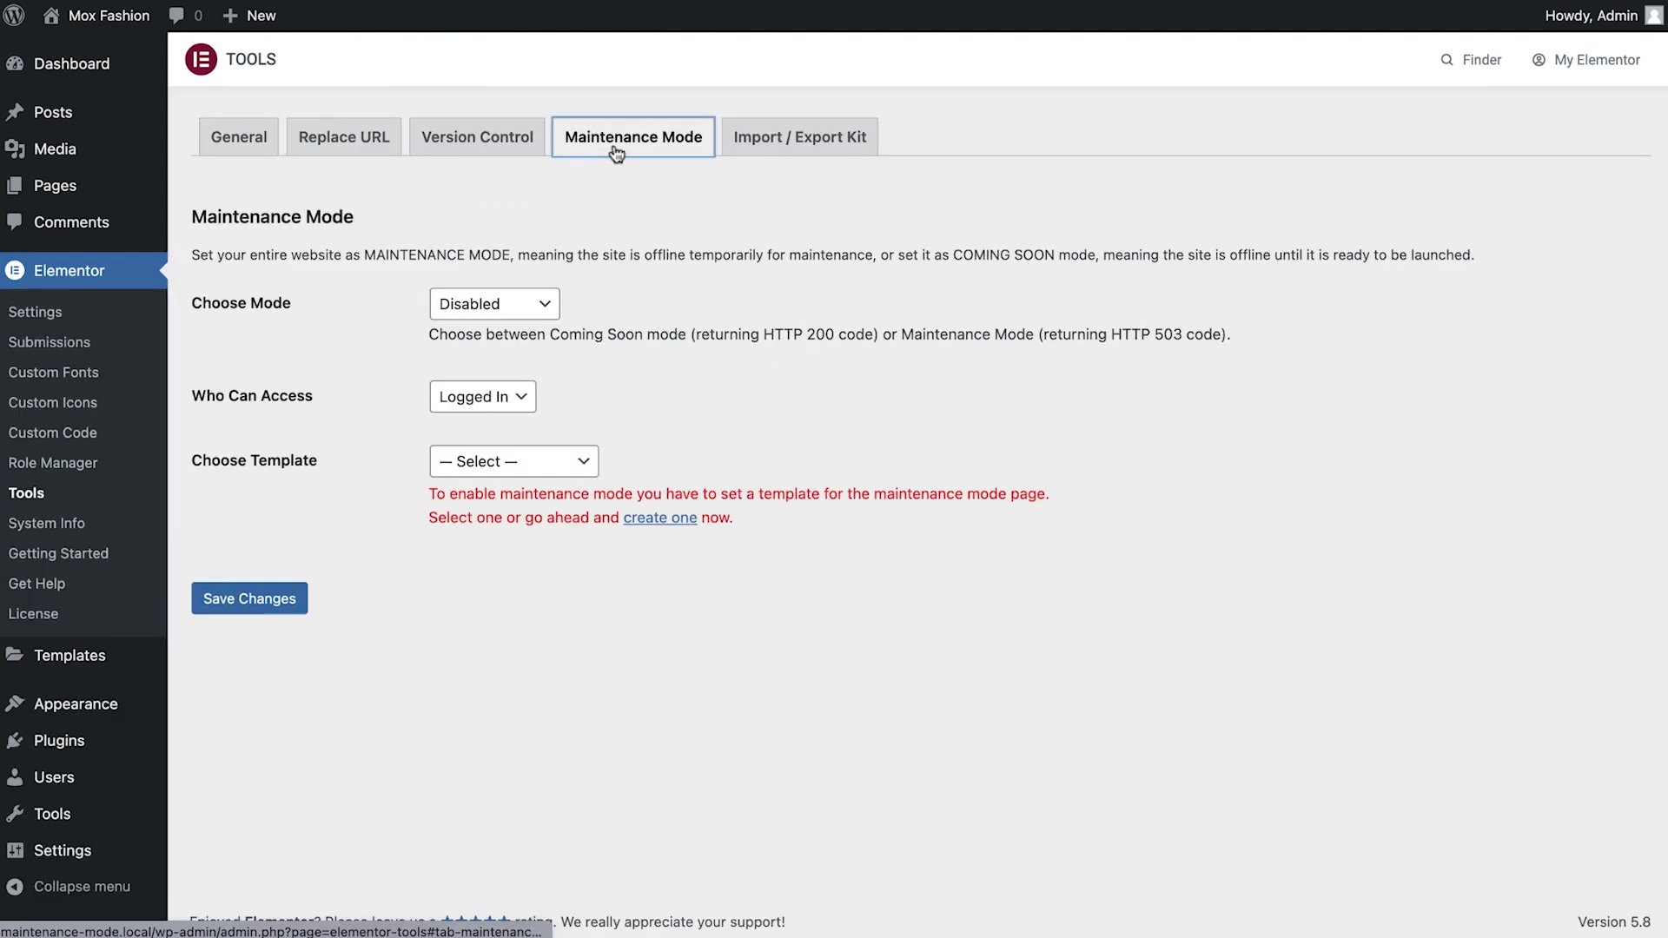
click(502, 302)
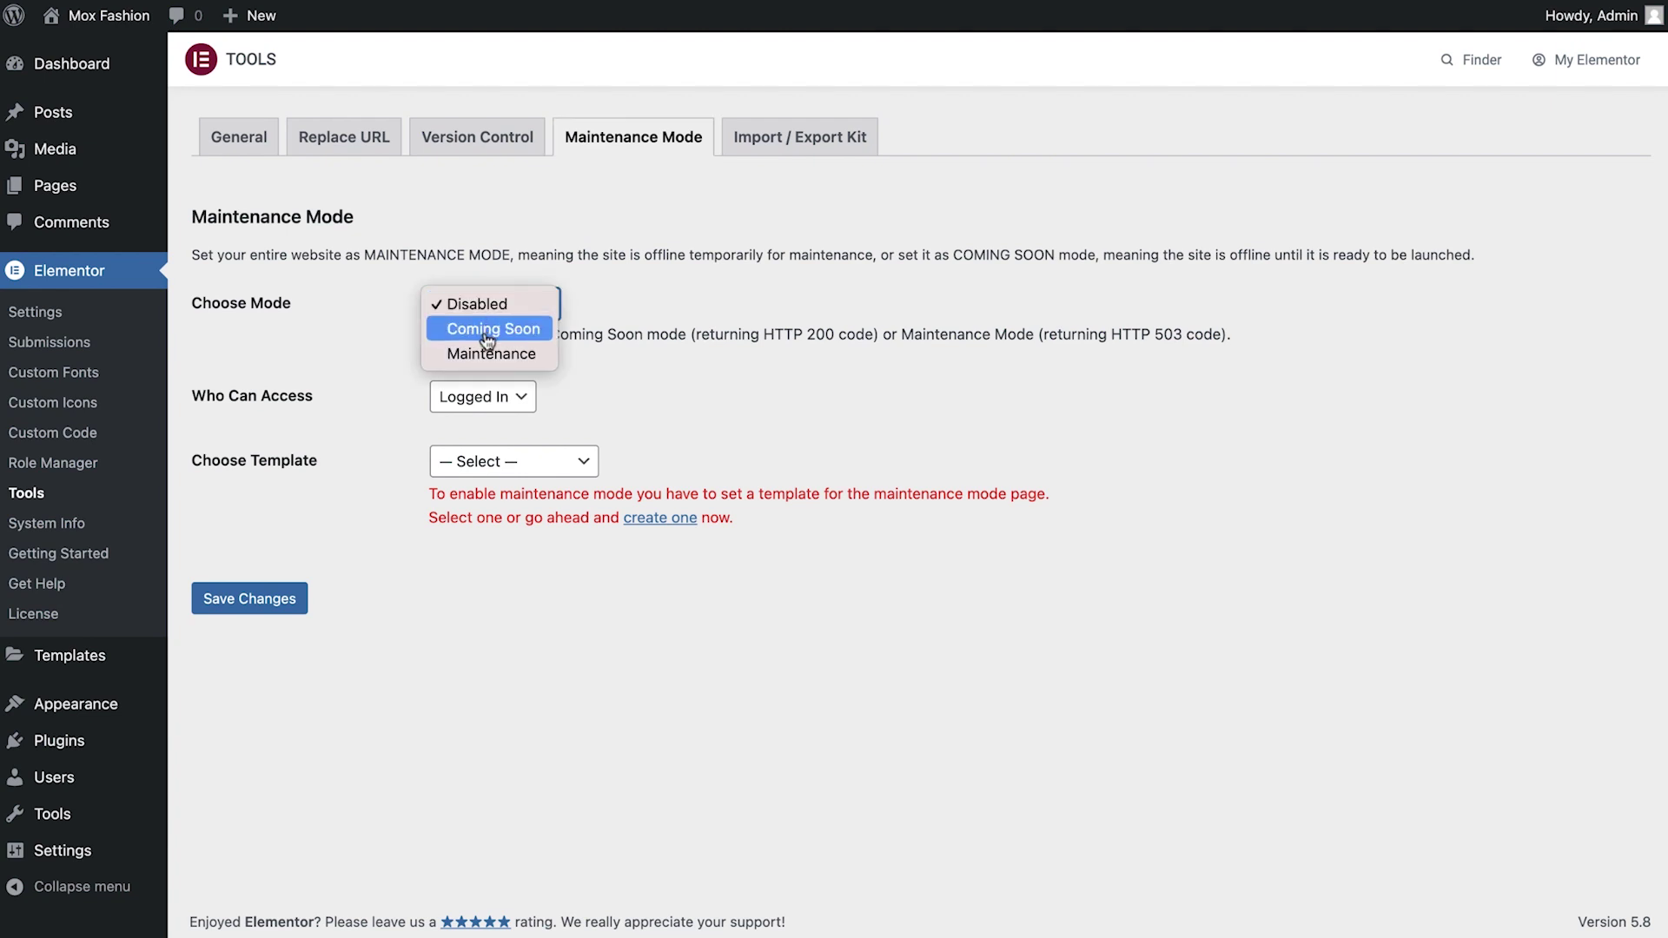
click(487, 332)
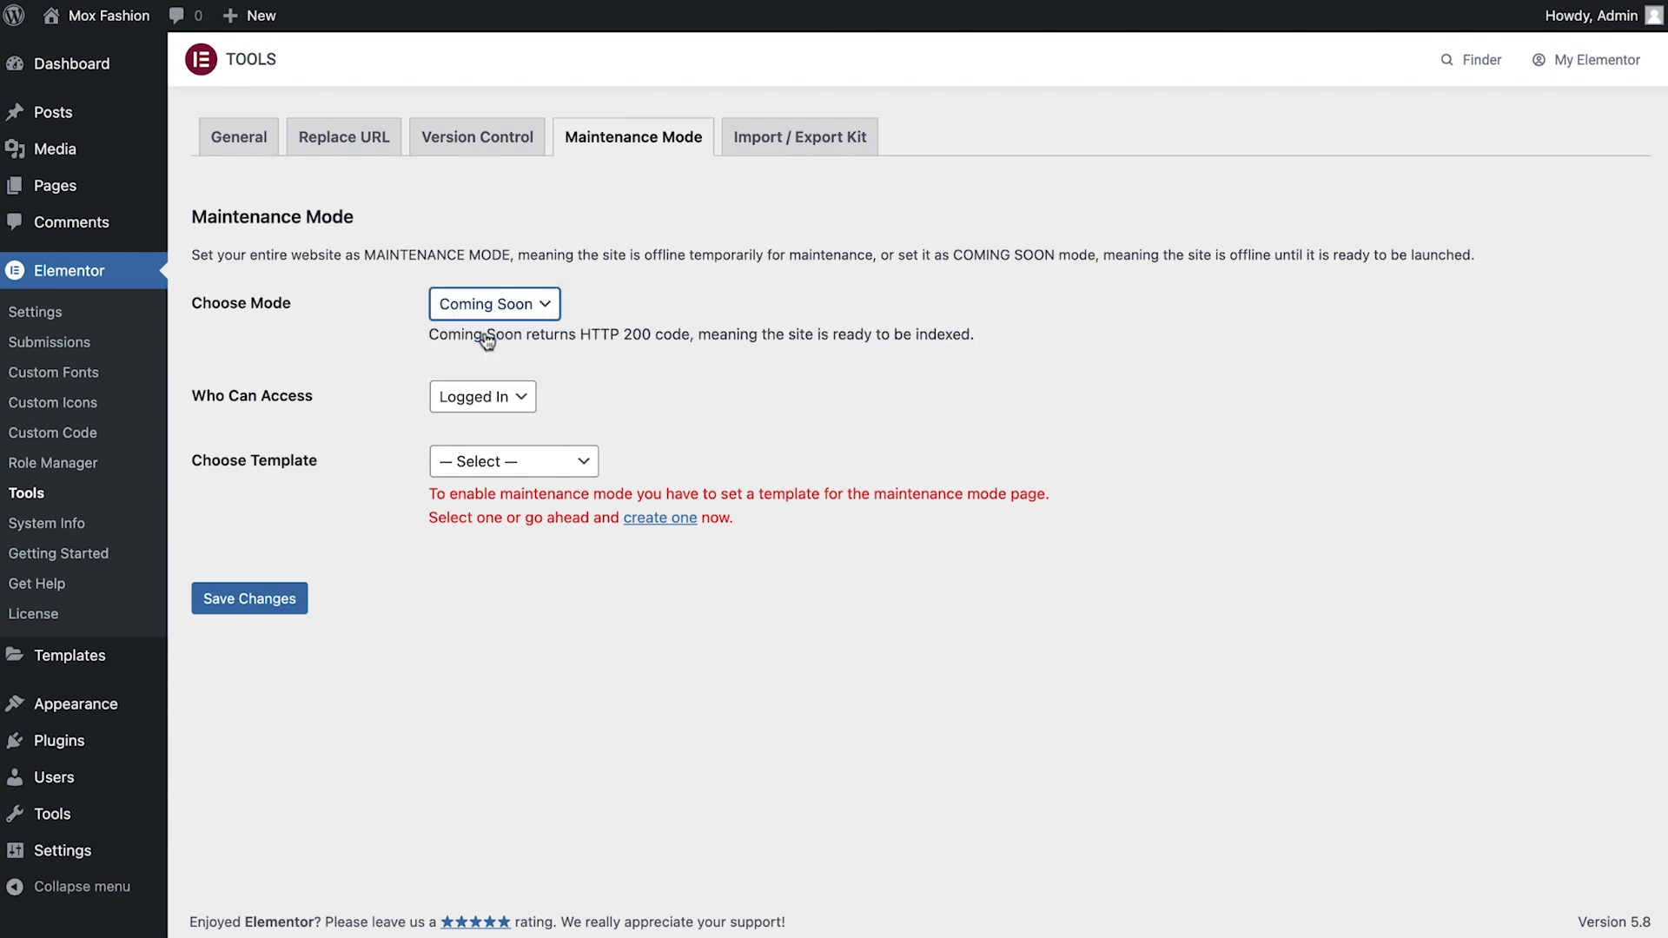
Try Custom roles access for Administrator and Editor, then reopen the Who Can Access options
click(477, 405)
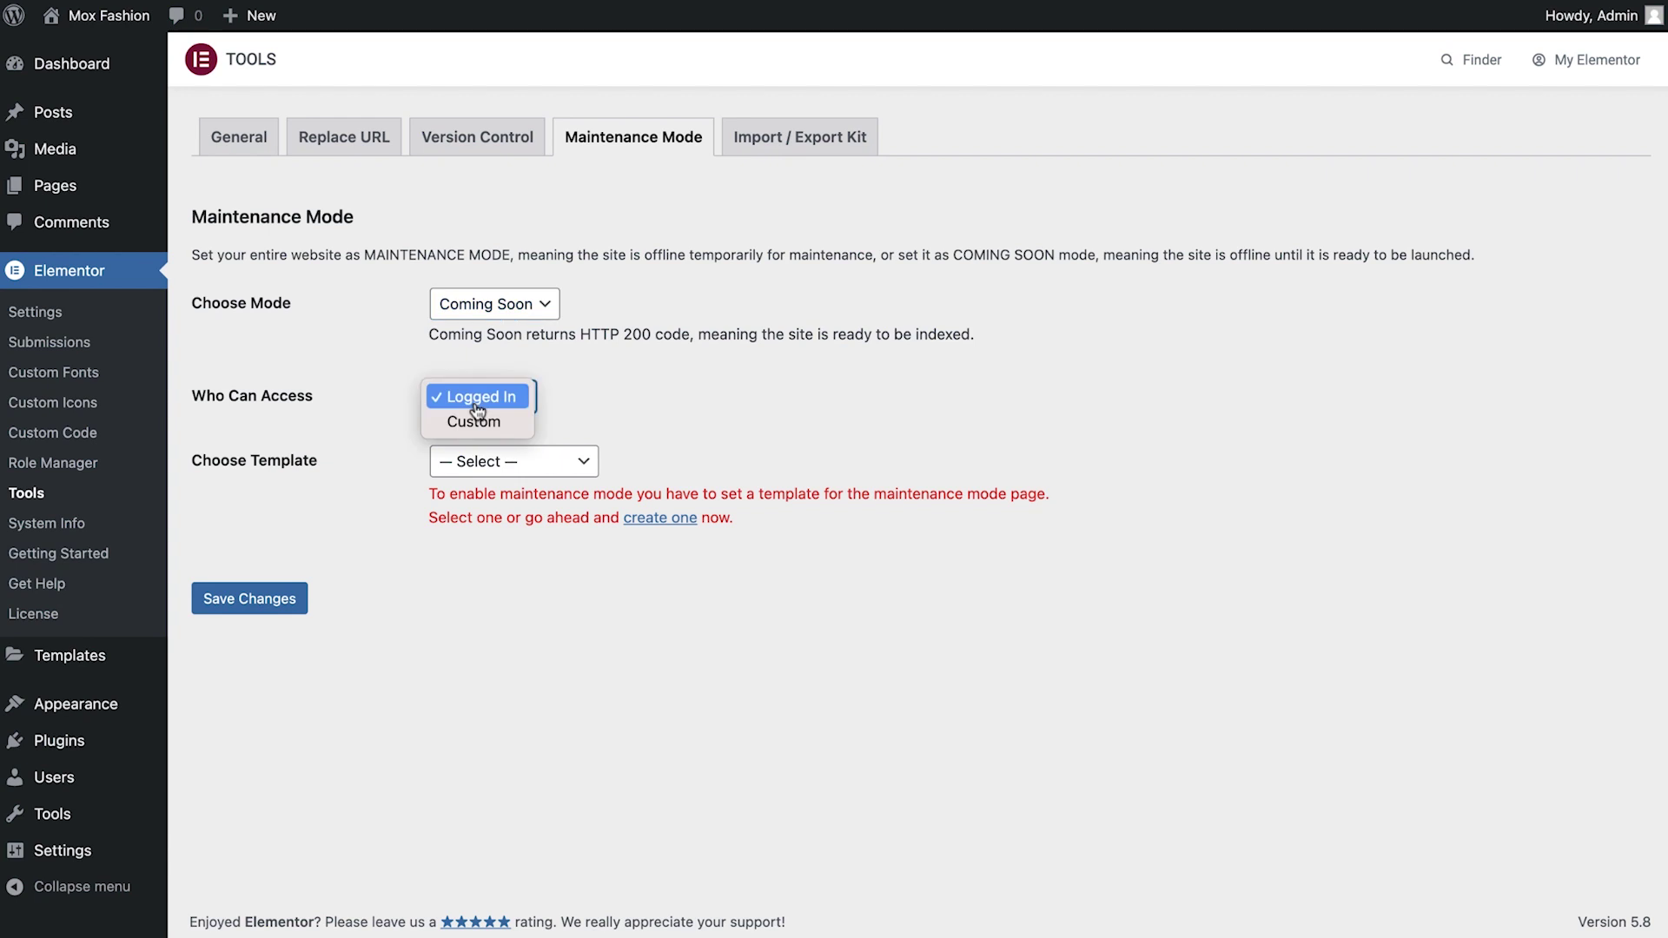
click(473, 422)
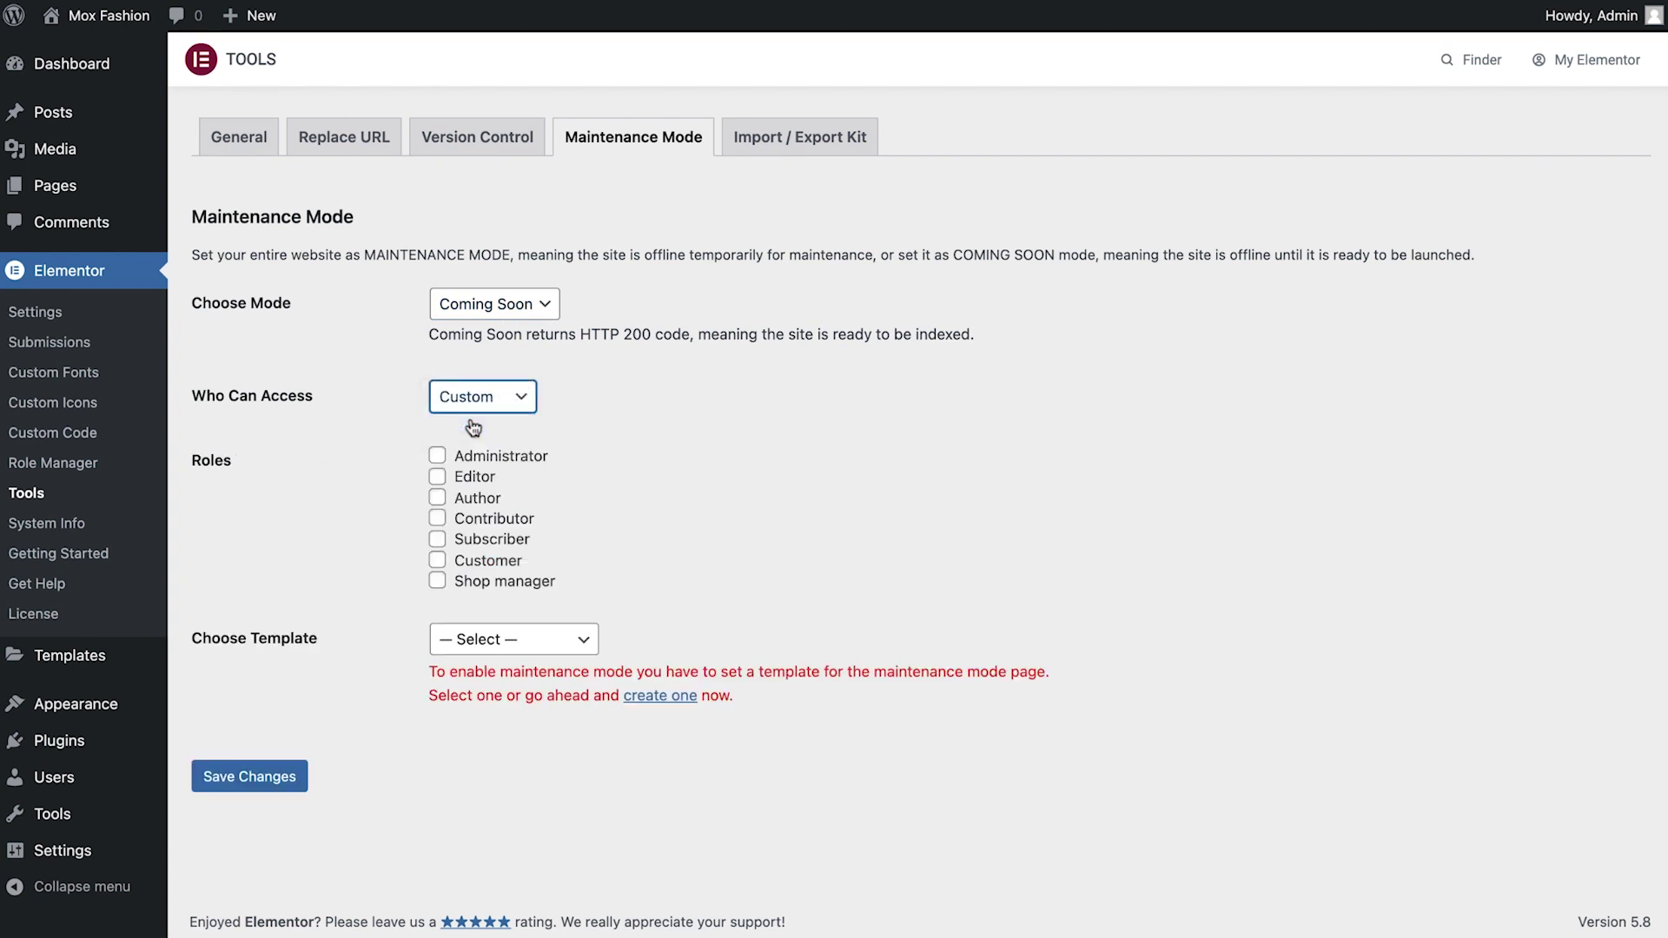
click(455, 459)
click(441, 480)
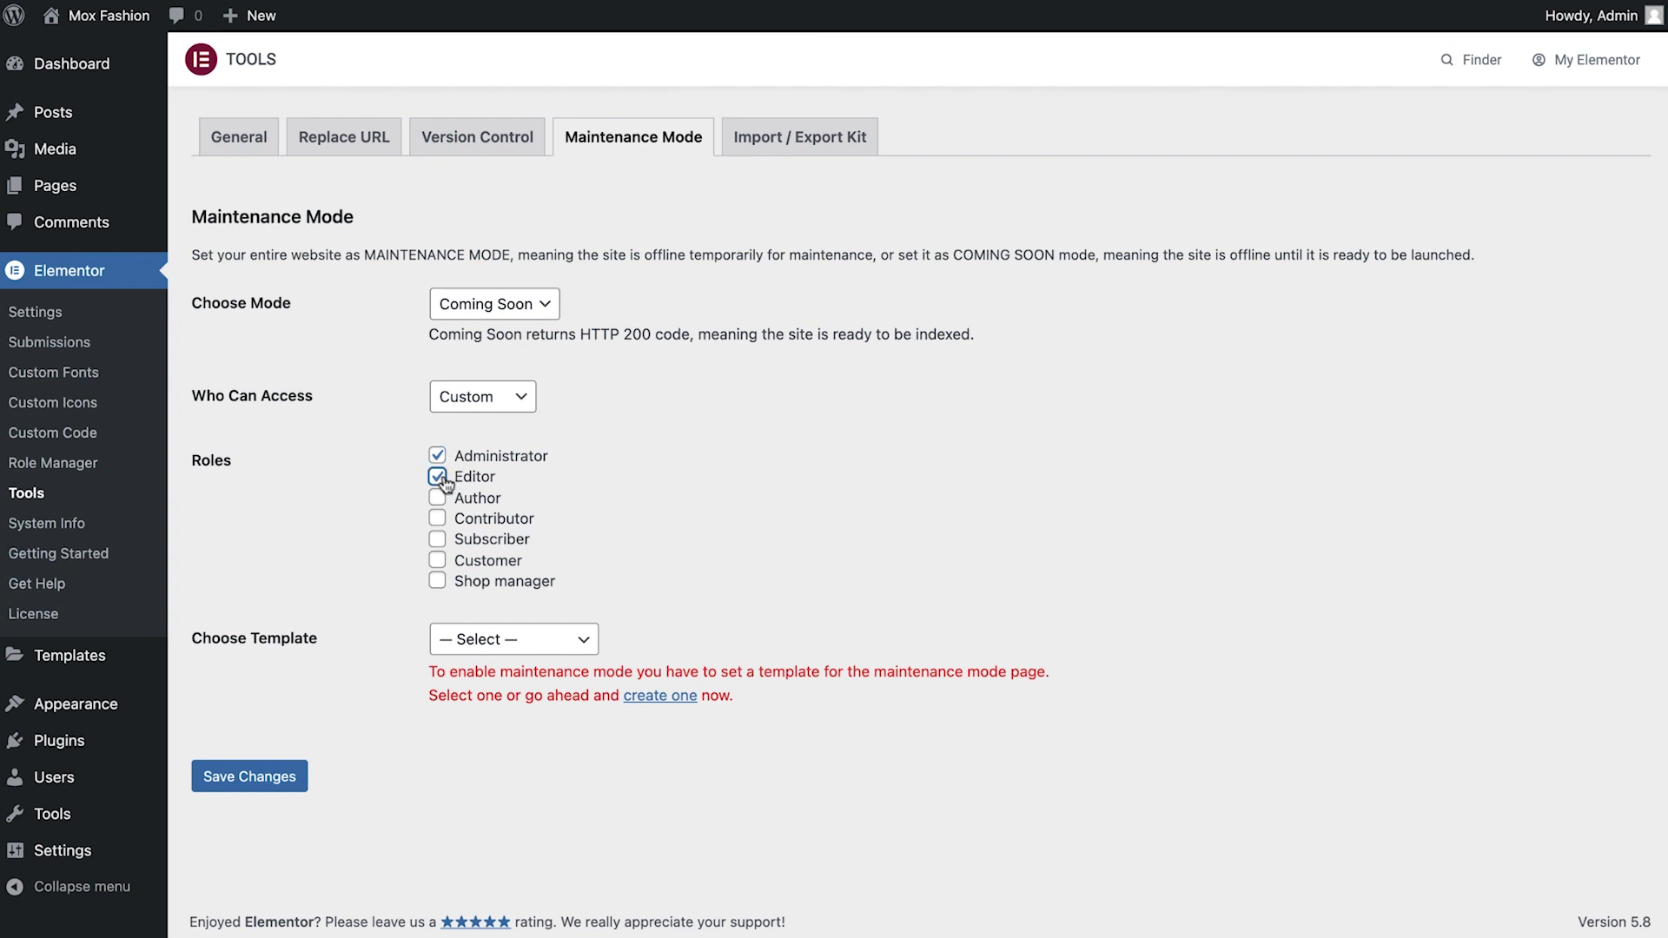
click(457, 401)
Restore access to Logged In, select the Coming Soon Page template, and save changes
click(459, 373)
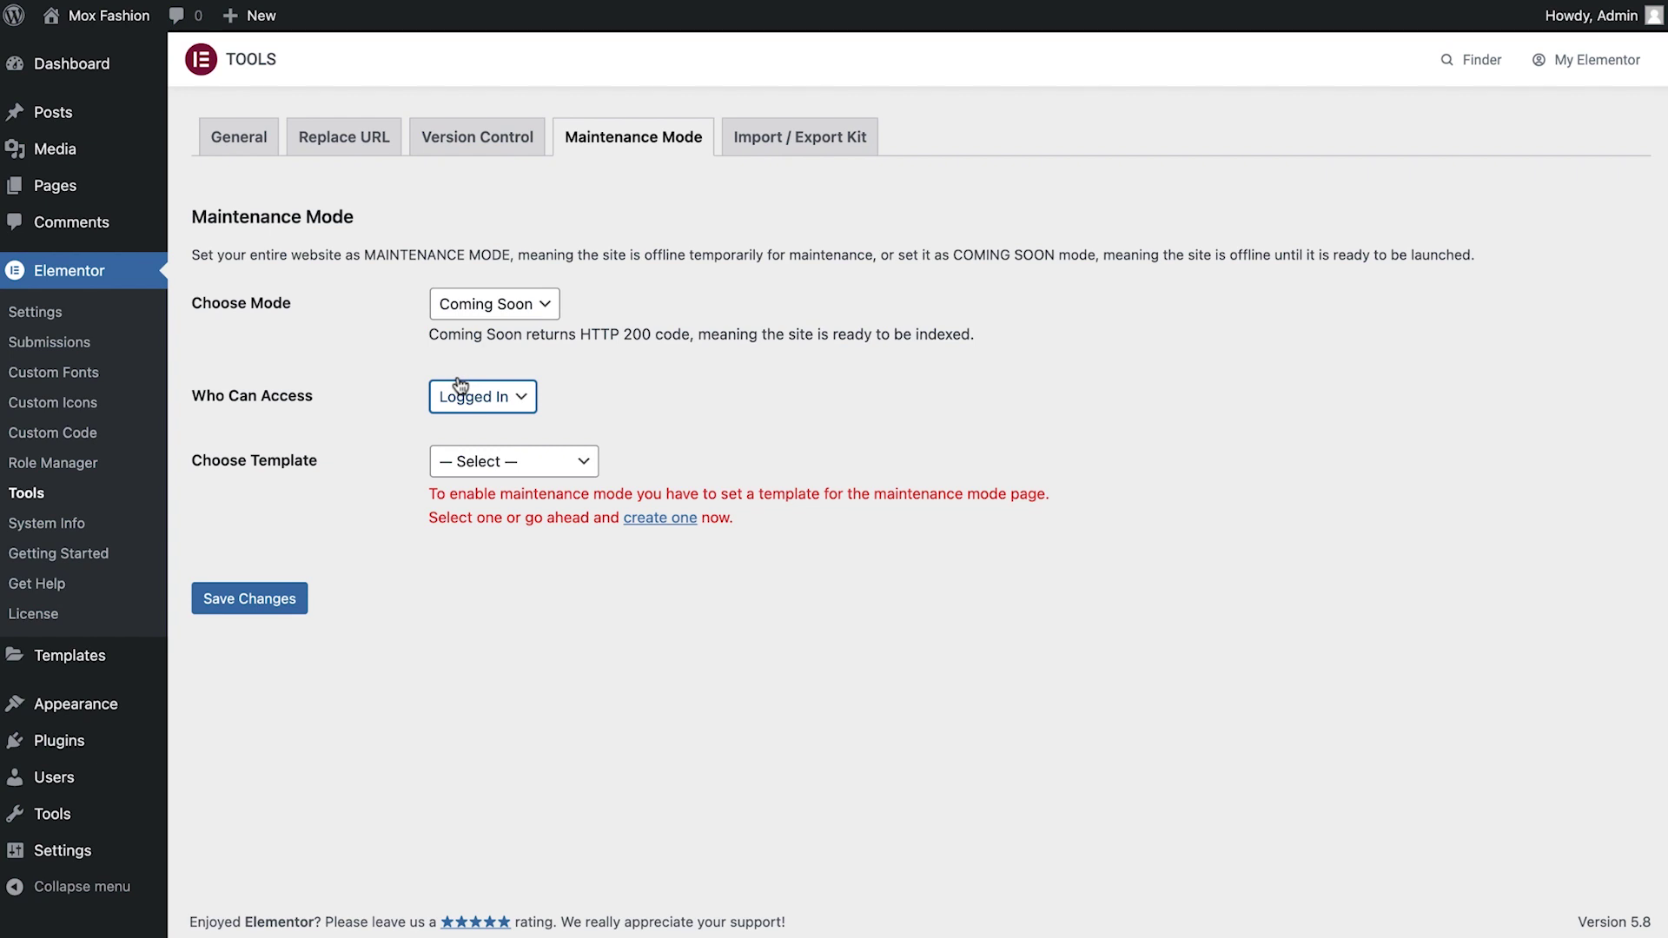
click(462, 462)
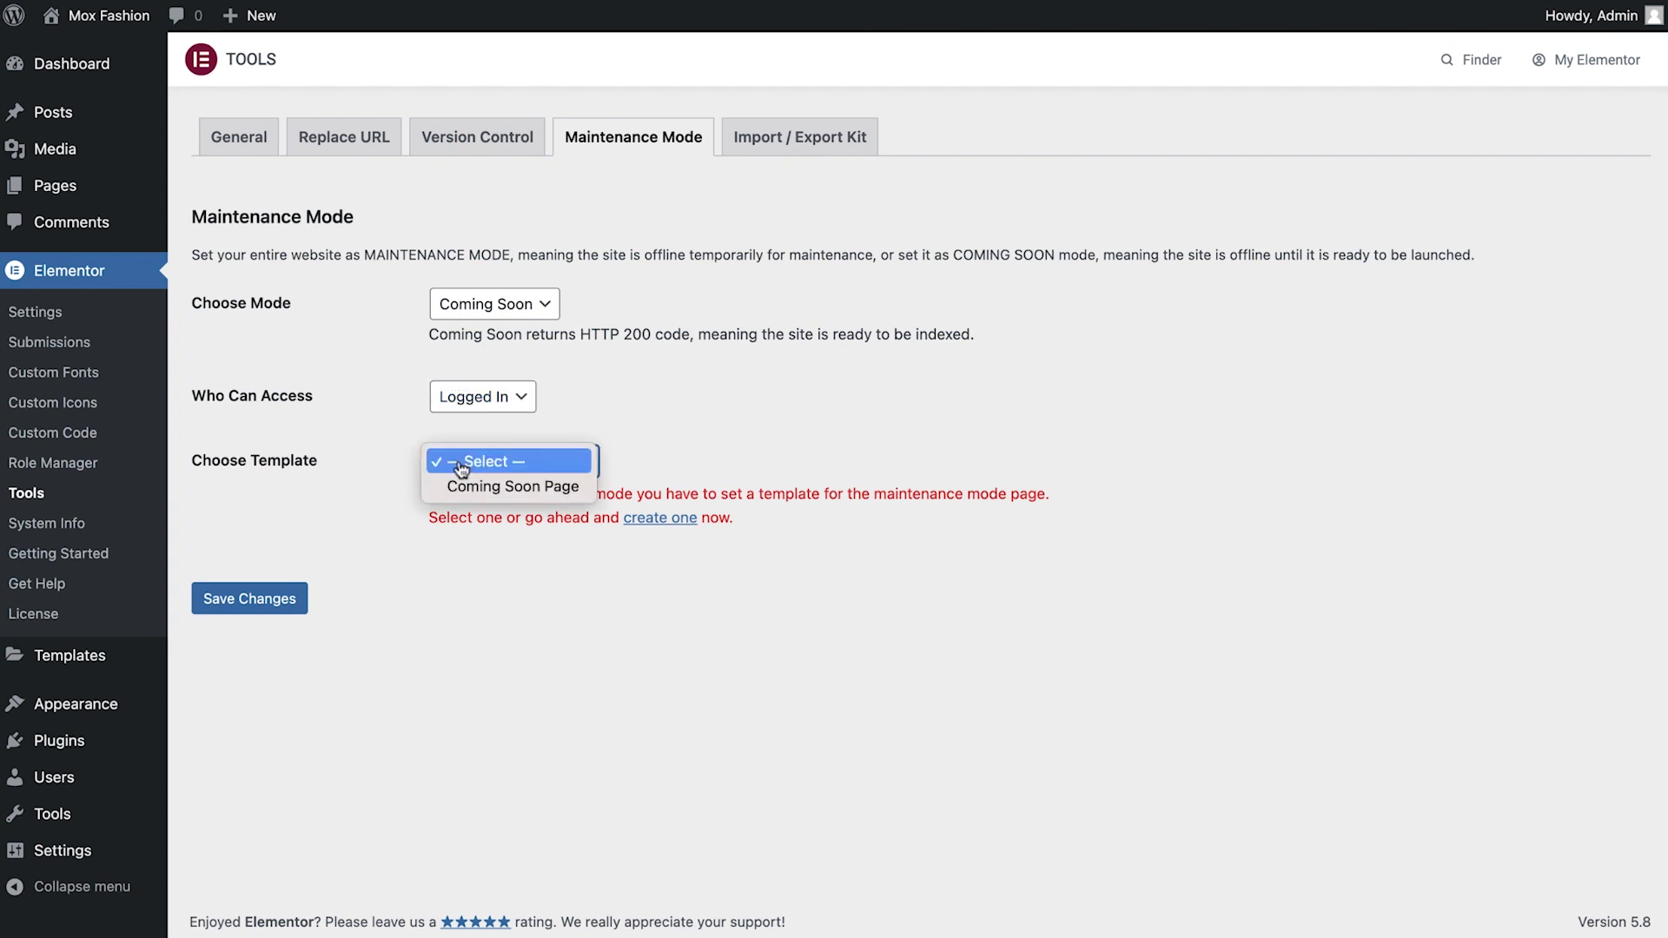
click(465, 487)
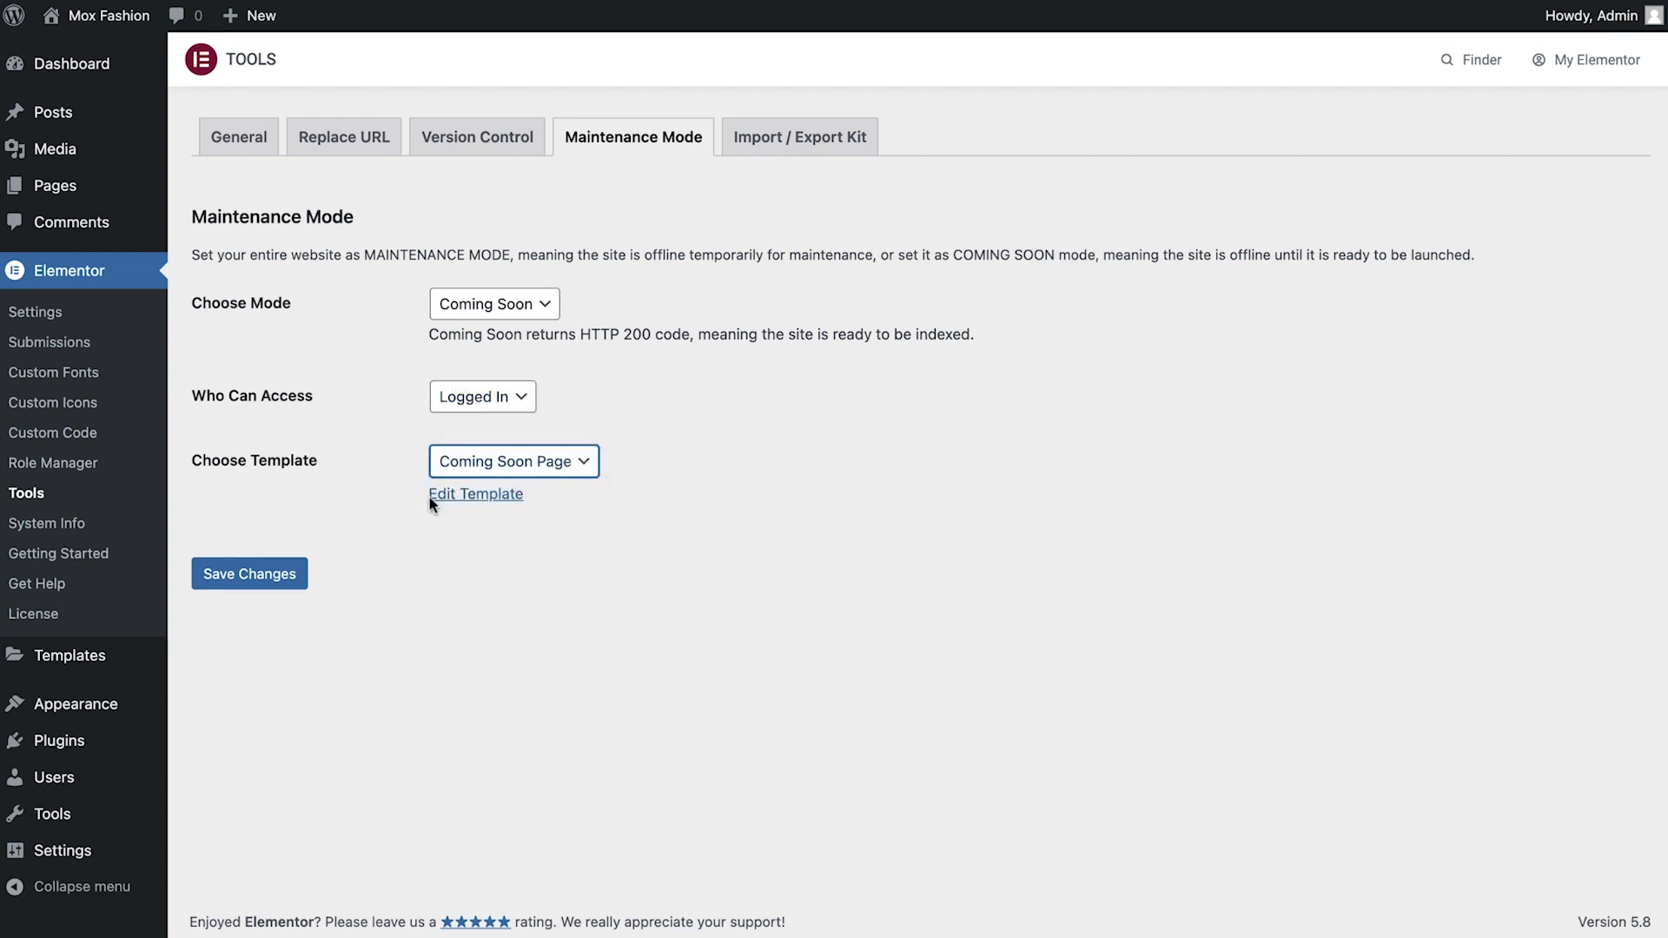
click(257, 577)
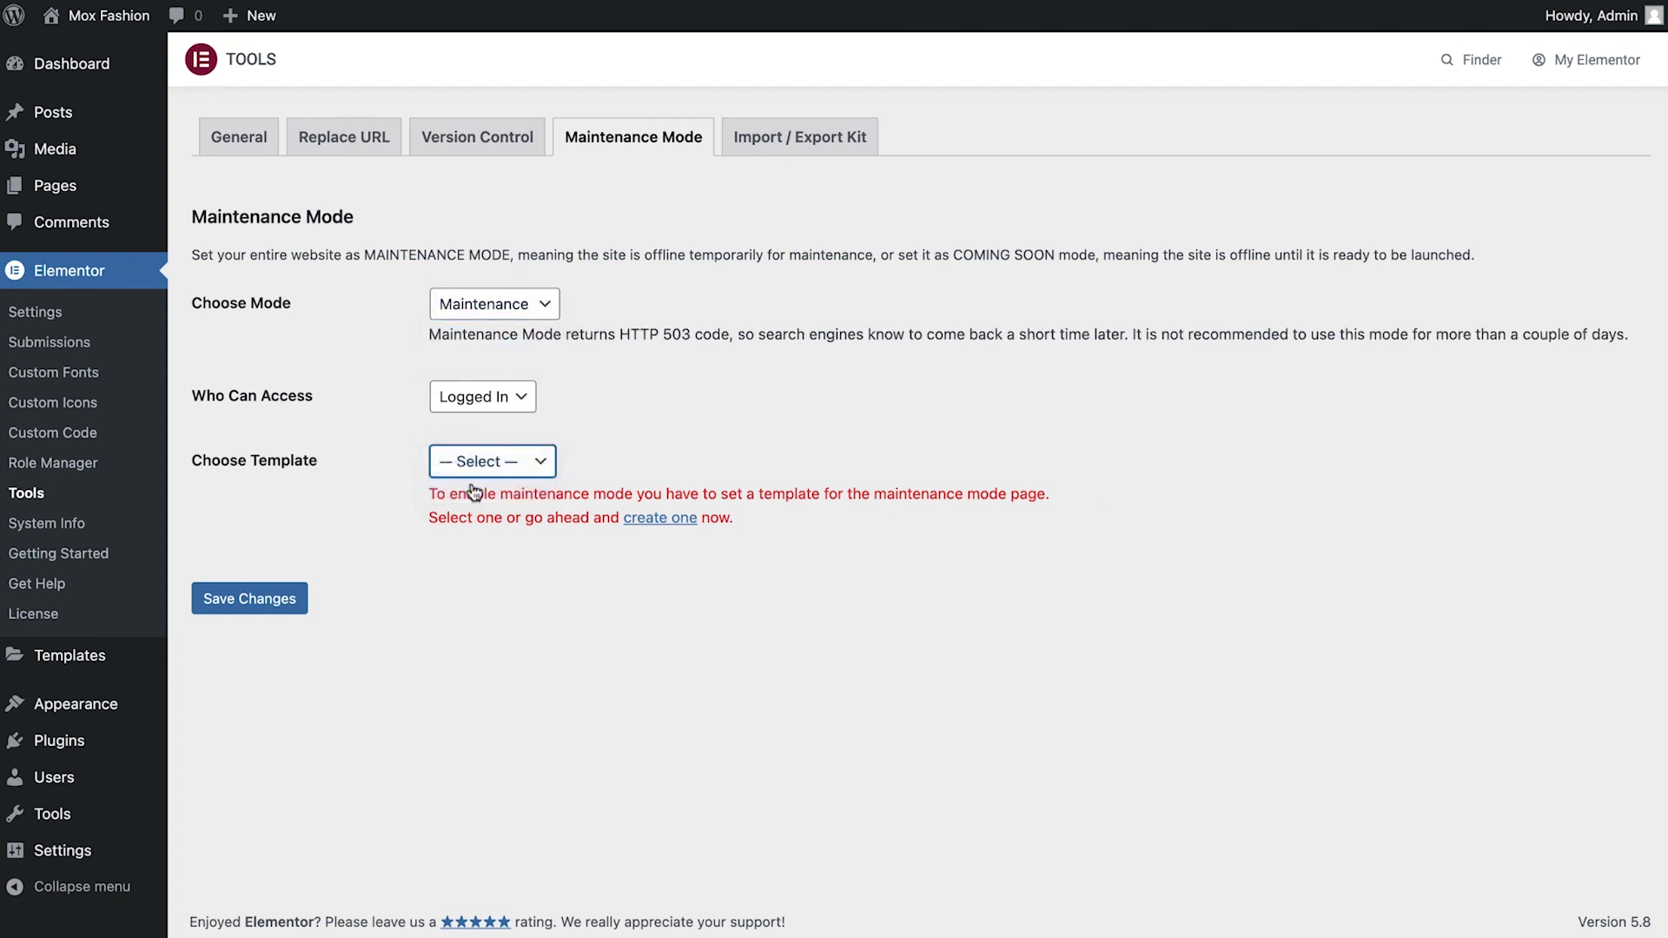
Switch to Maintenance mode with the Maintenance template and save the settings
click(483, 484)
click(287, 584)
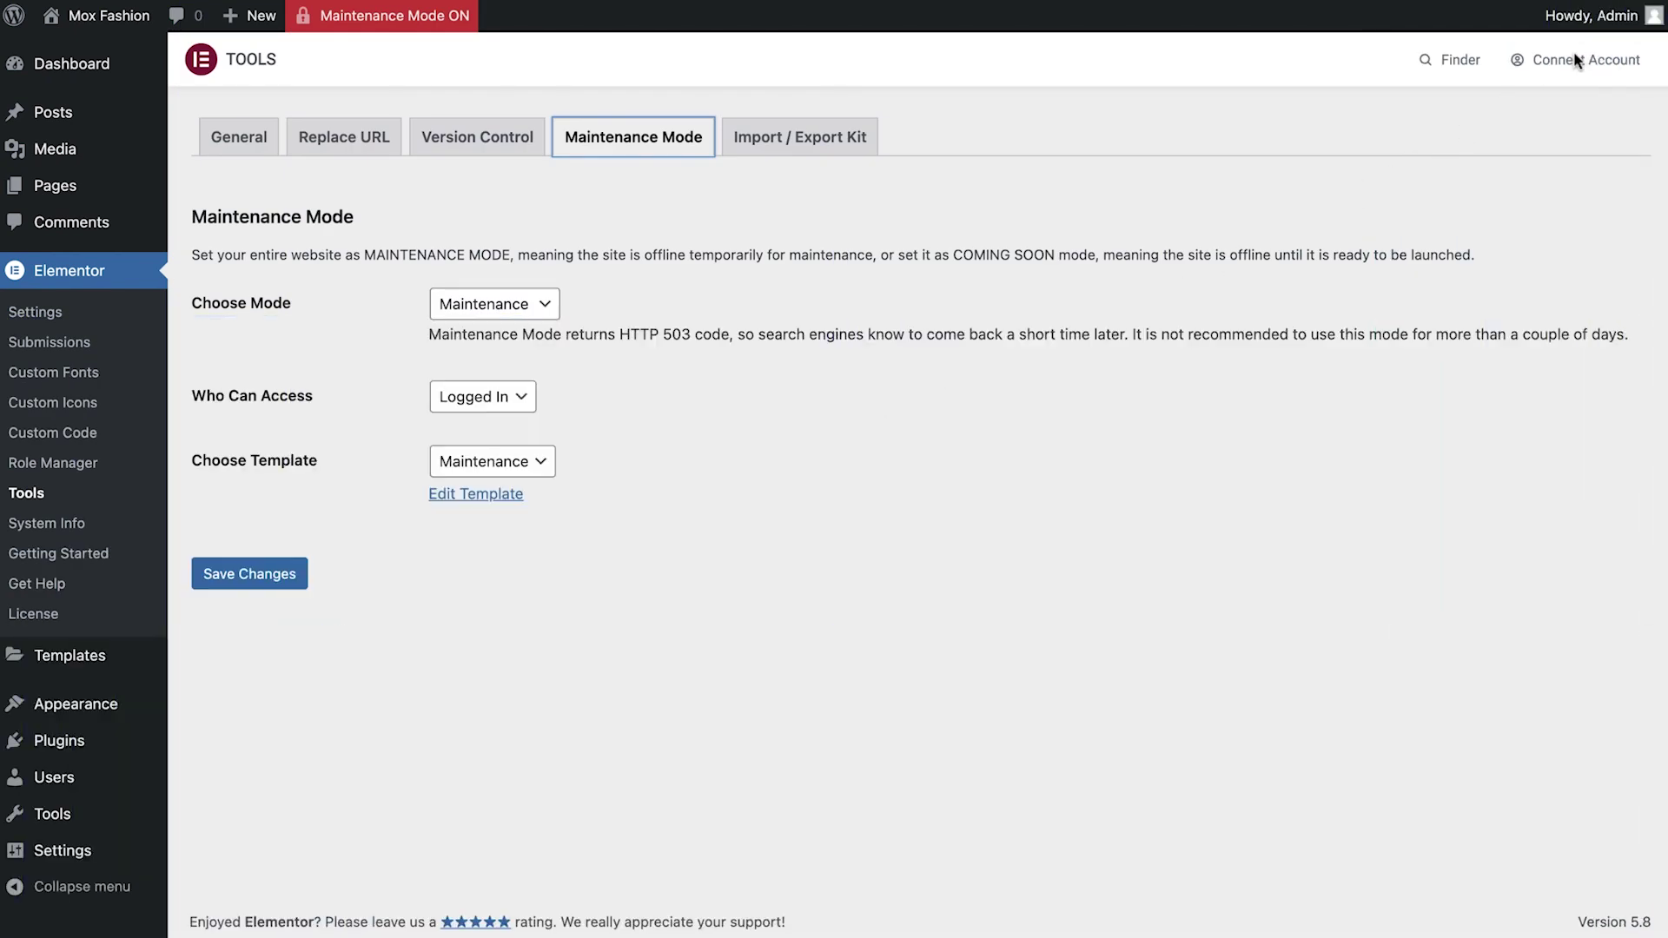
Log out of WordPress from the Howdy, Admin menu in the admin bar
mouse_move(1618, 24)
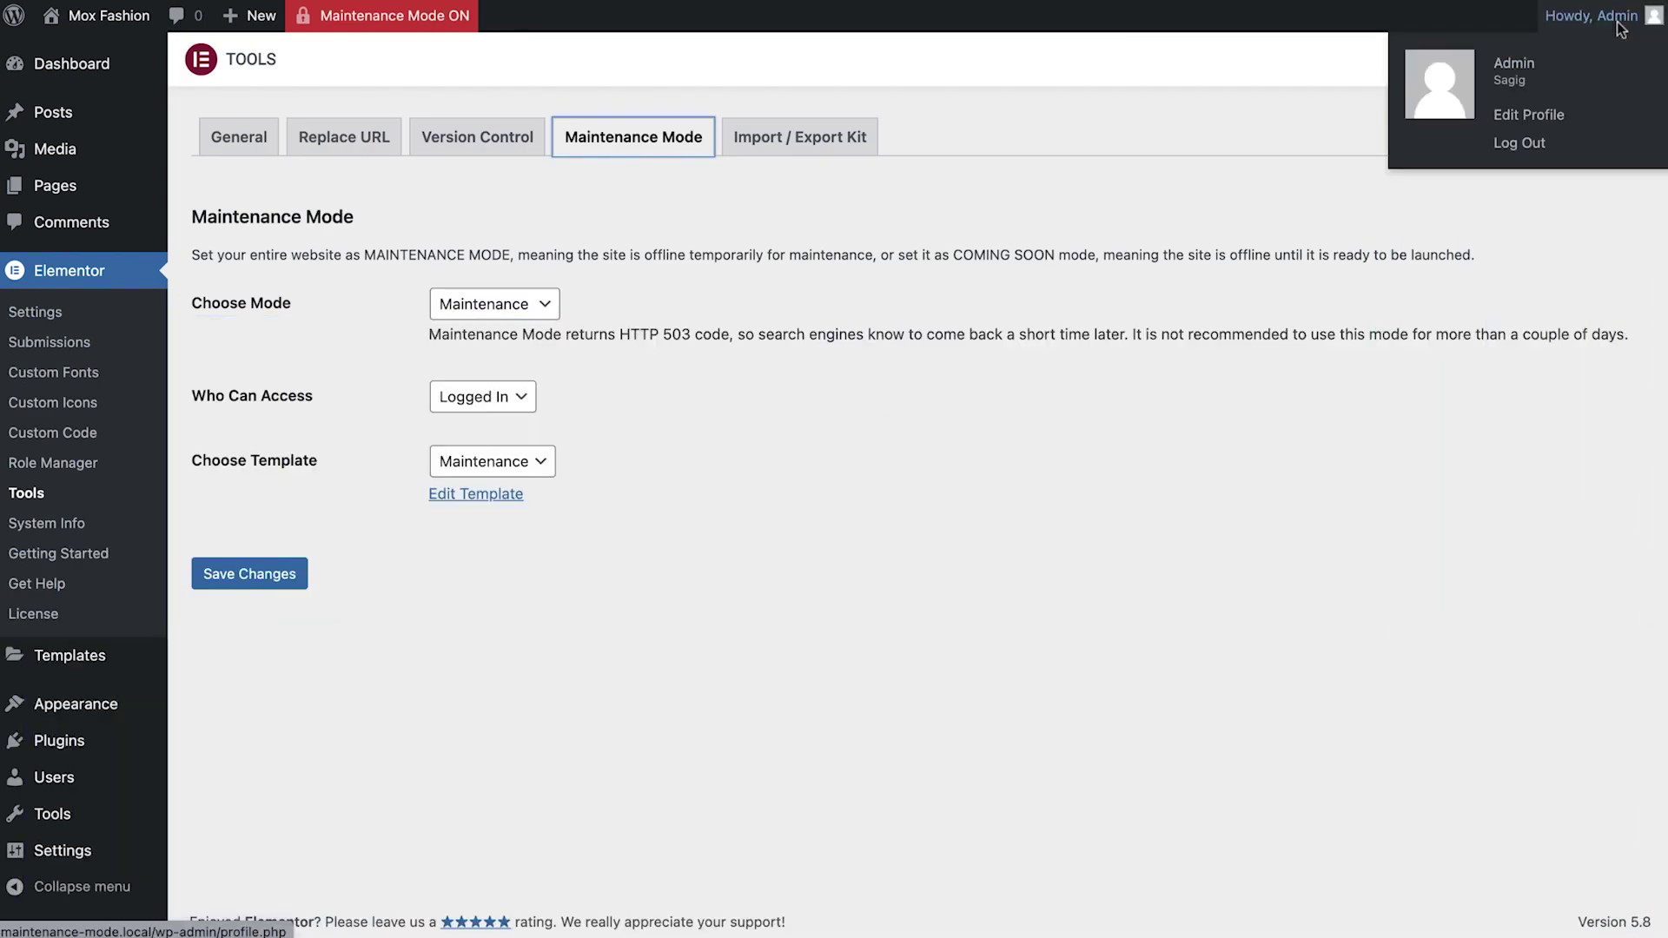
click(1538, 146)
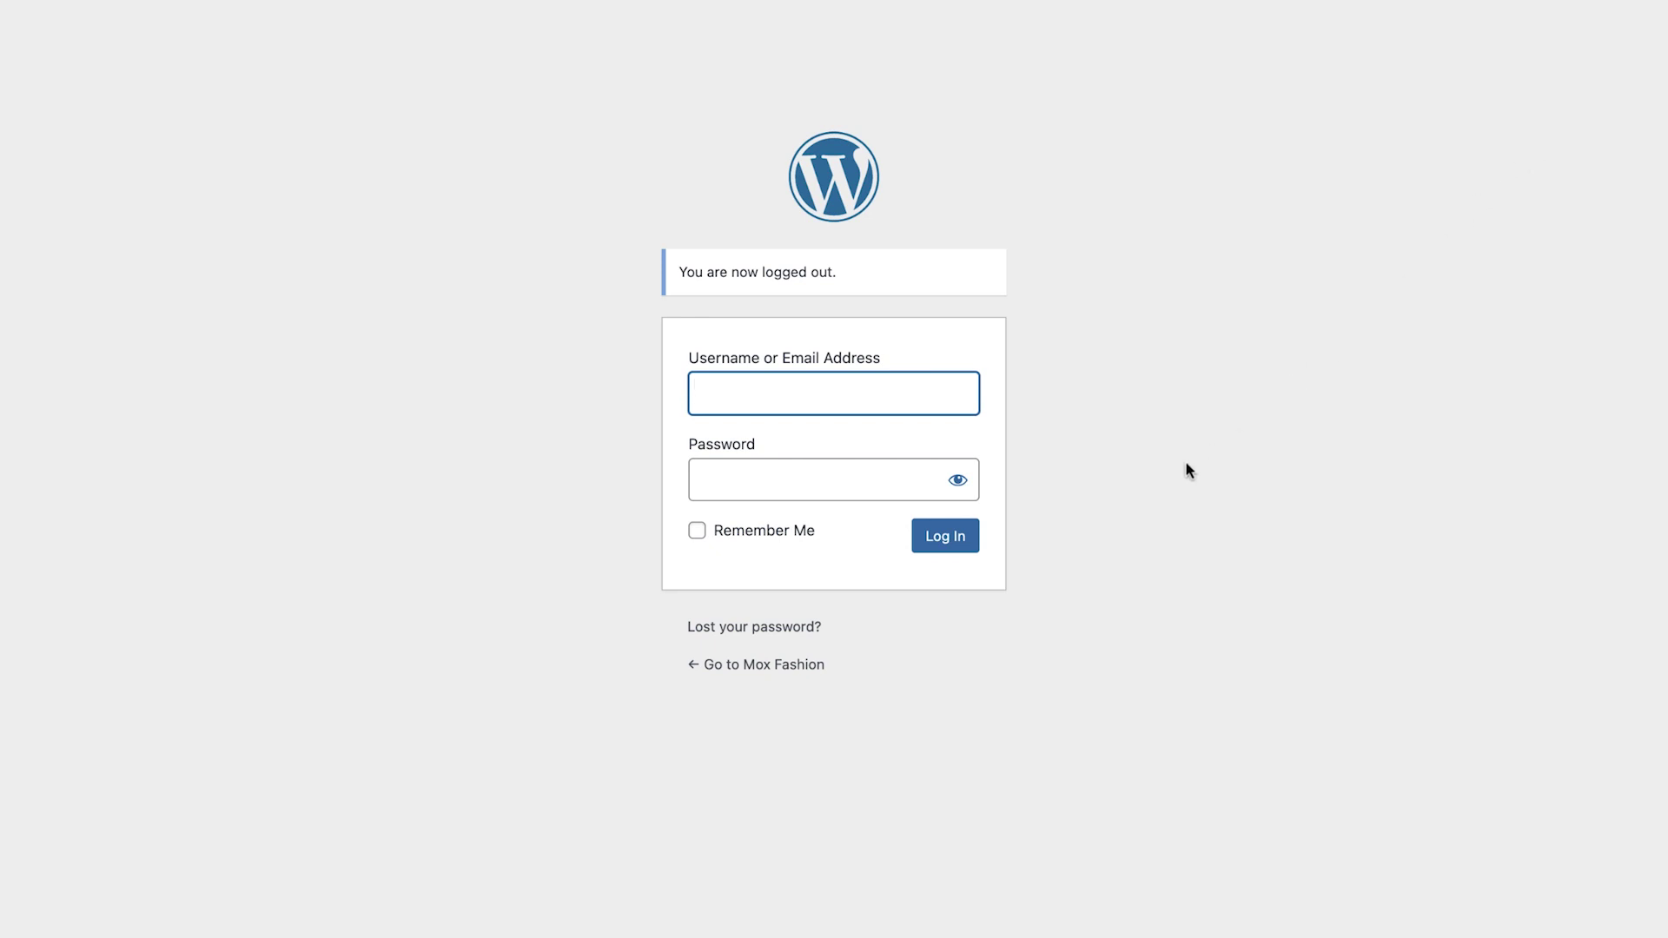